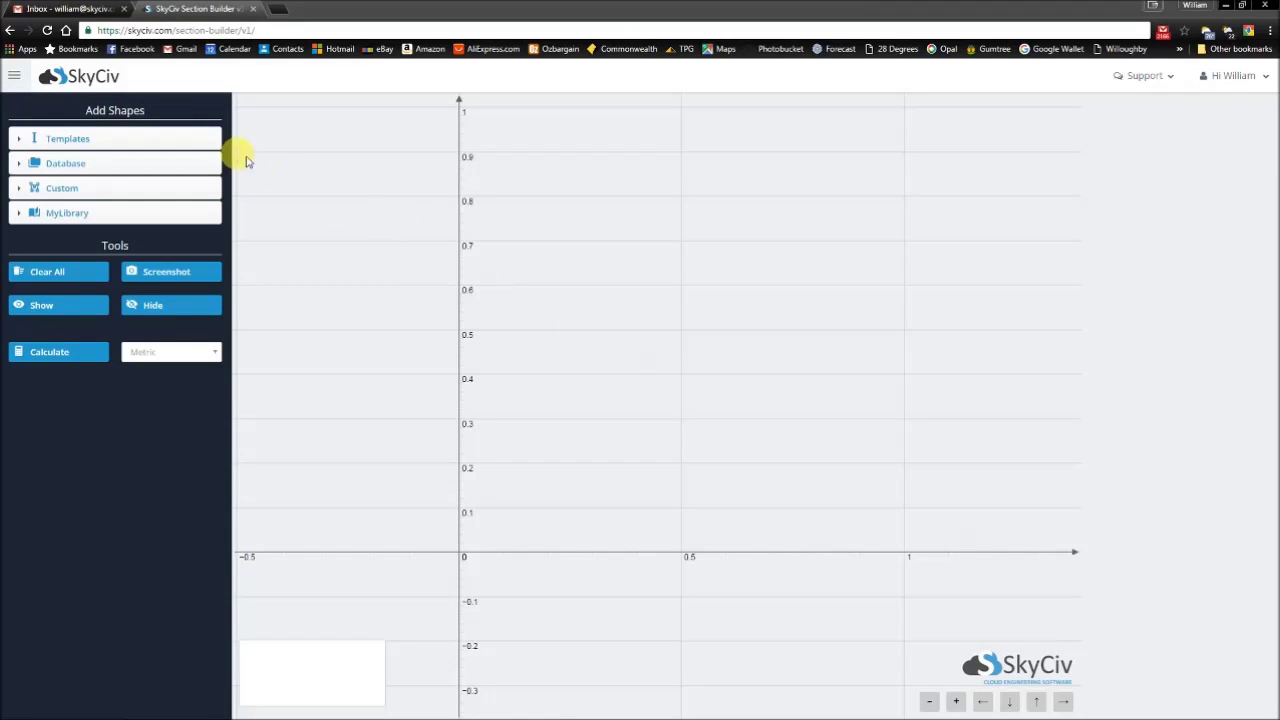
# - Add a 203.2 × 203.2 Structural Steel I-Beam template and turn off Clear Others
pyautogui.click(191, 140)
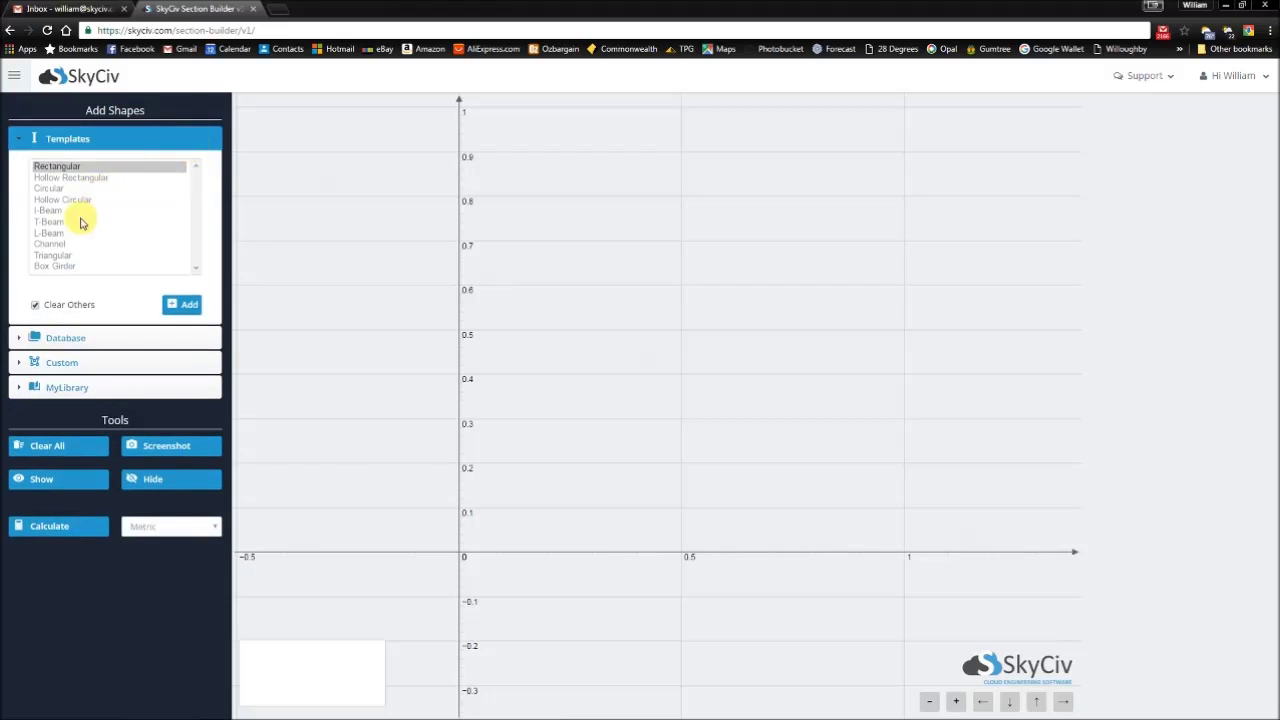
pyautogui.doubleClick(78, 210)
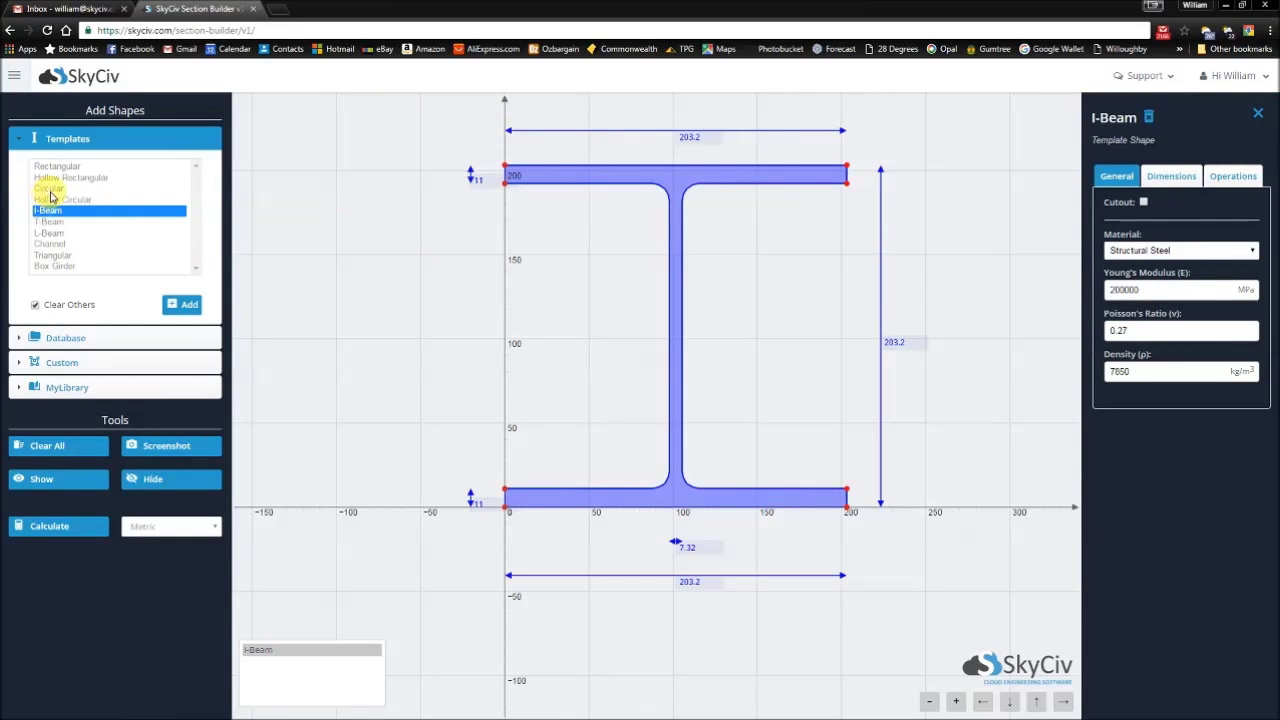
pyautogui.click(35, 304)
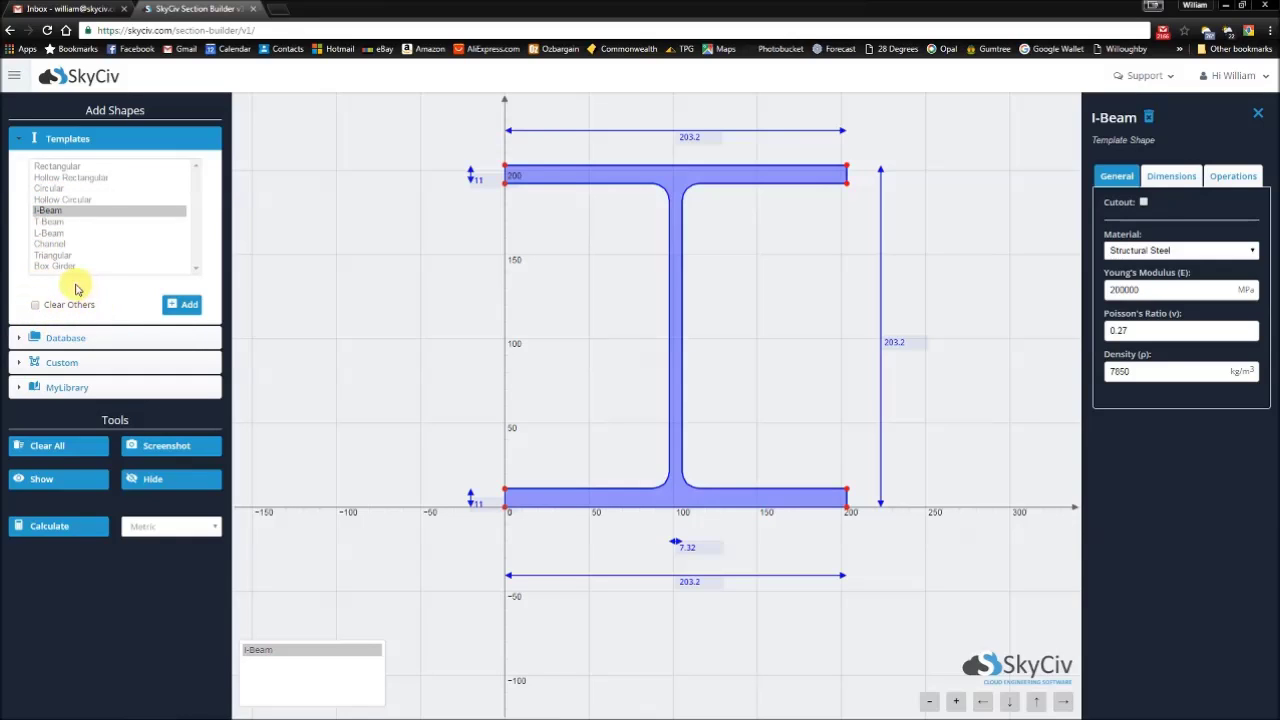
# - Add a Rectangular shape and size it 203.2 wide by 30 high
pyautogui.doubleClick(63, 167)
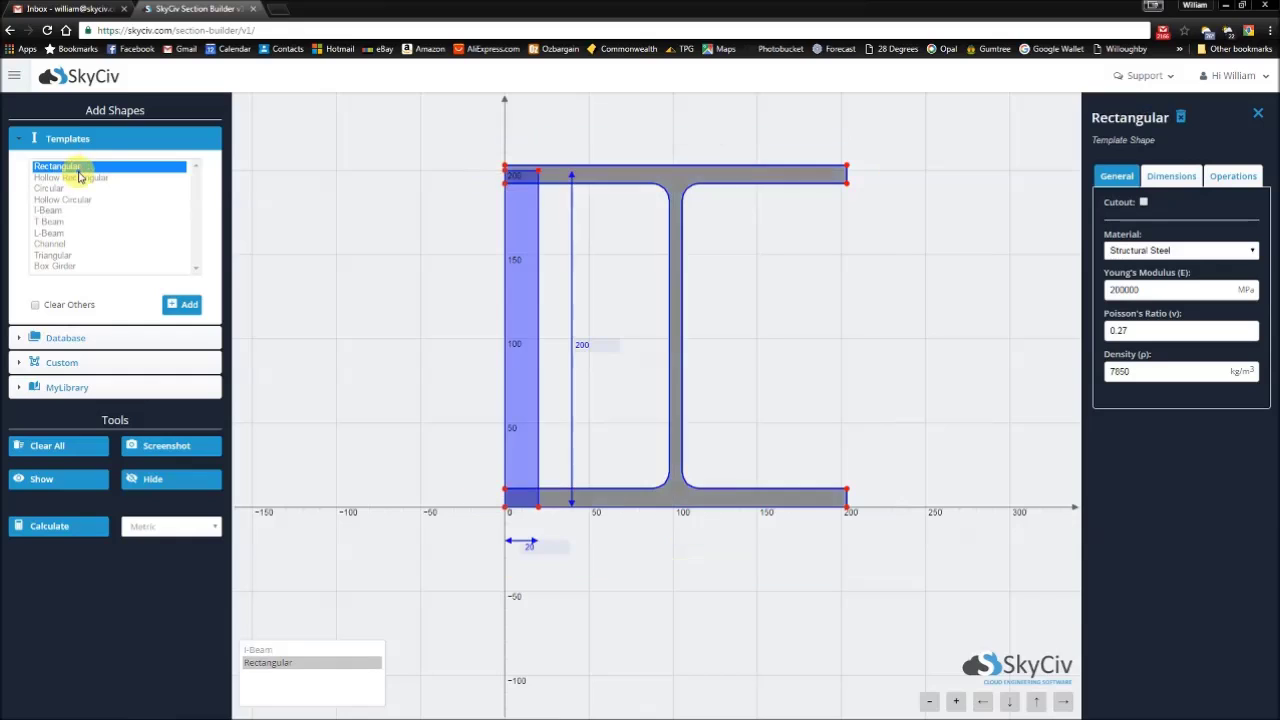
pyautogui.click(527, 318)
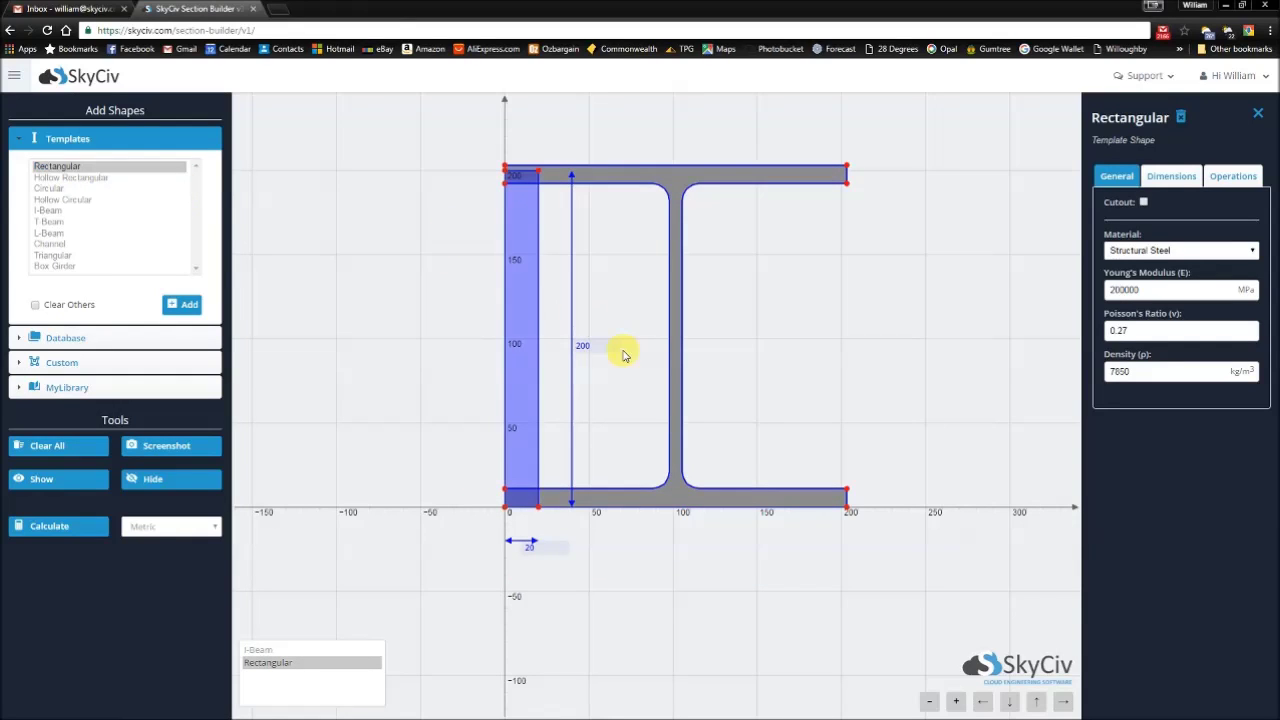
pyautogui.click(677, 463)
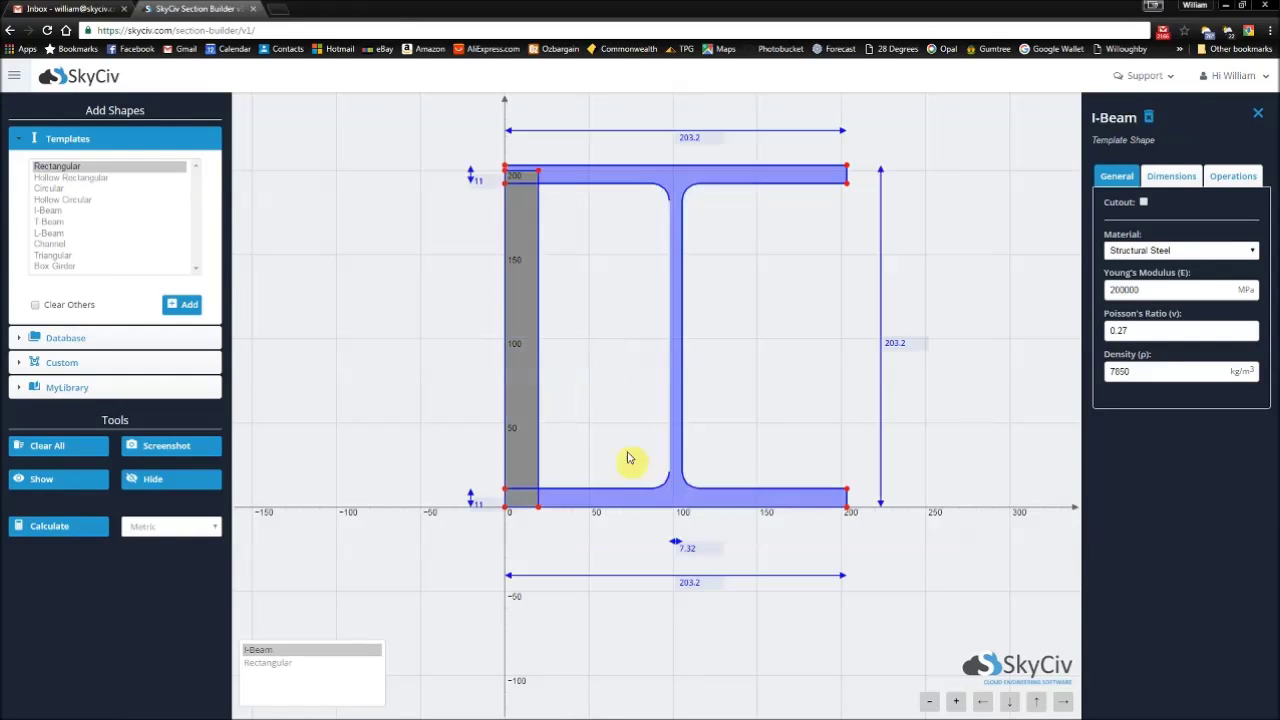
pyautogui.click(521, 408)
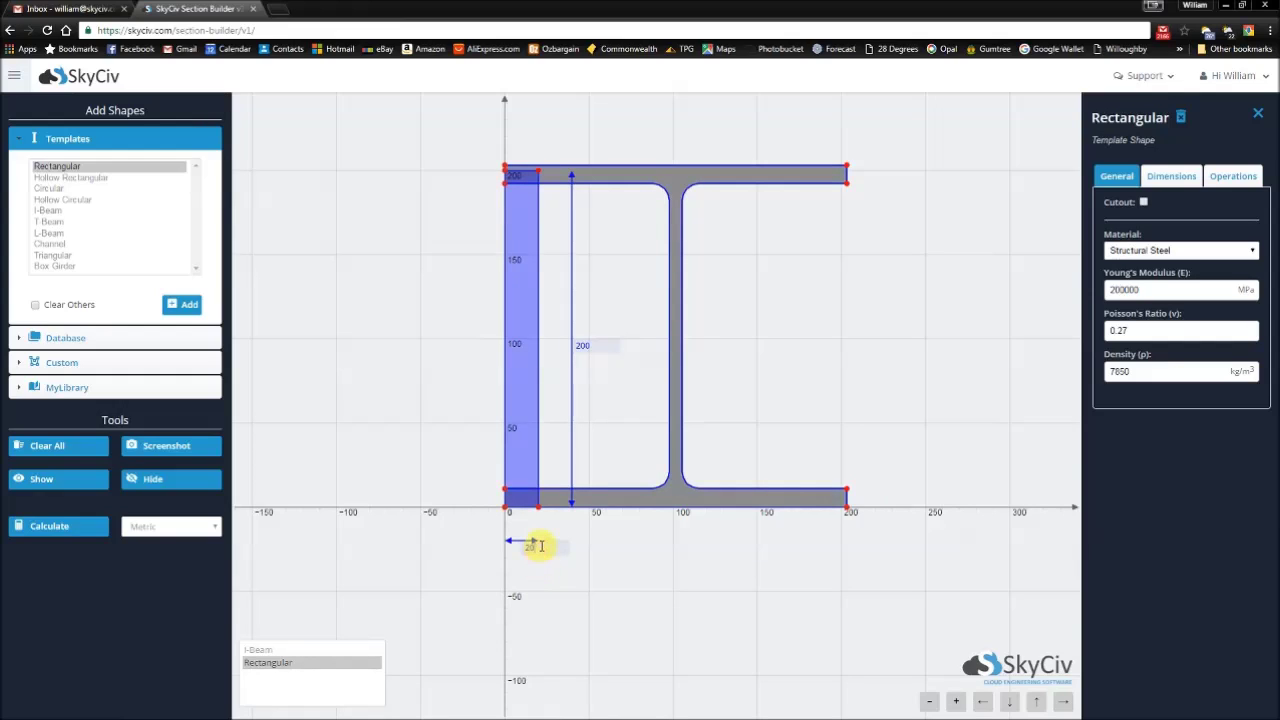
pyautogui.press('Return')
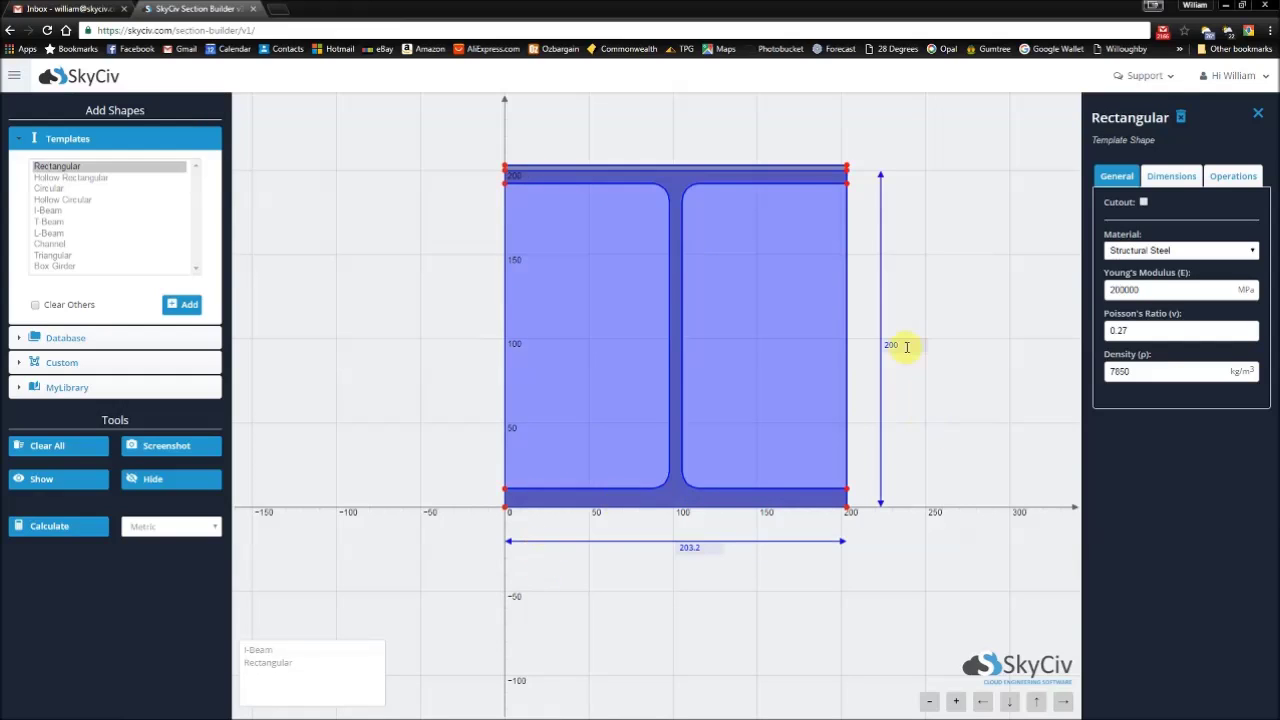
pyautogui.click(892, 345)
pyautogui.write('30')
pyautogui.press('Return')
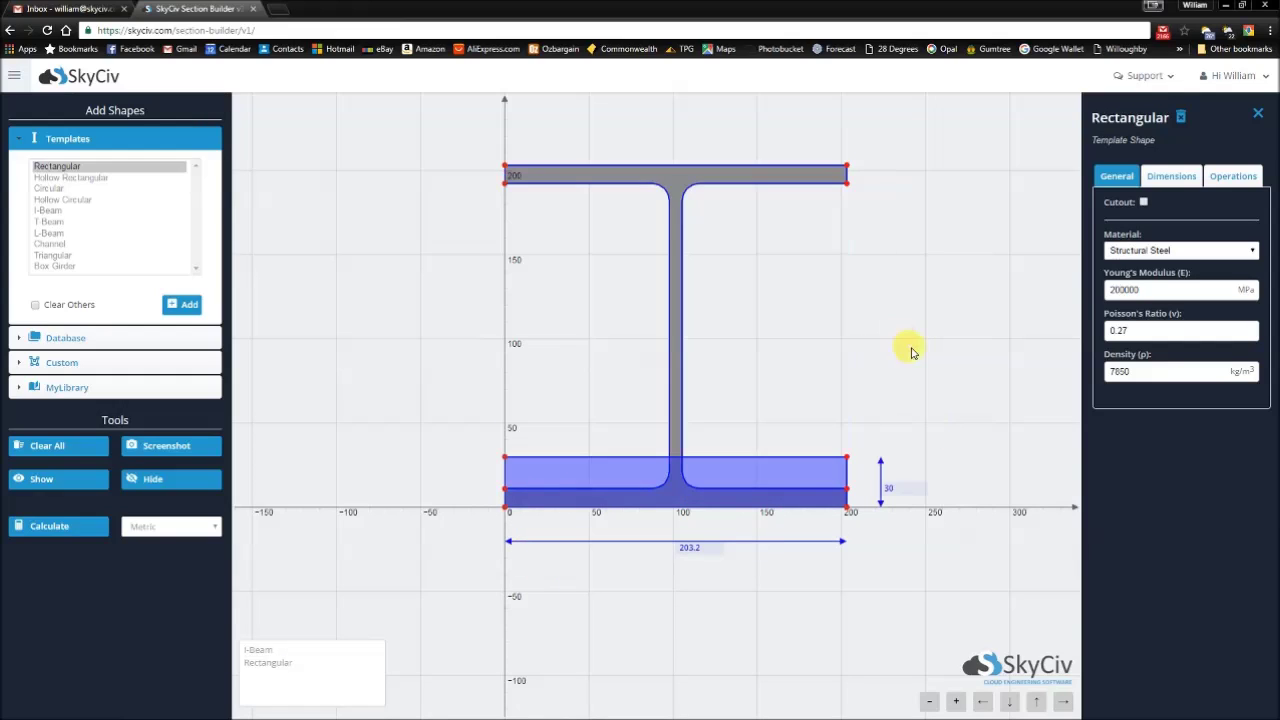
pyautogui.click(820, 463)
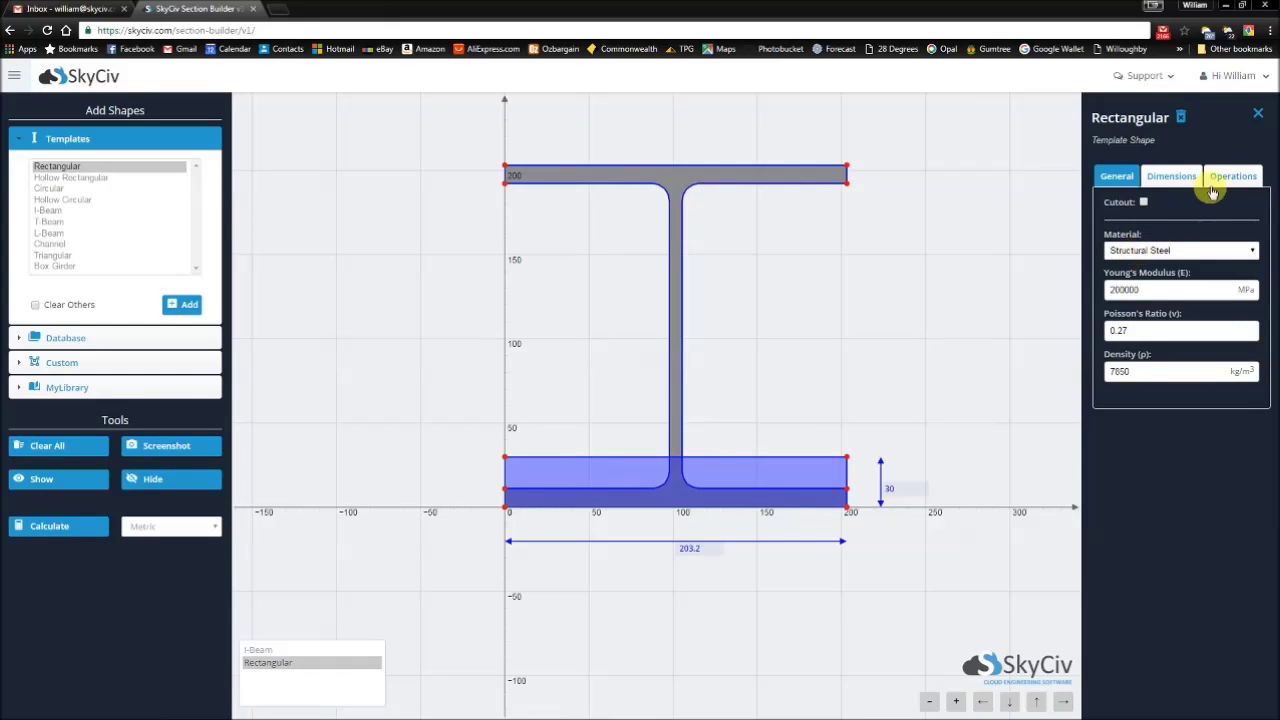
pyautogui.click(1217, 178)
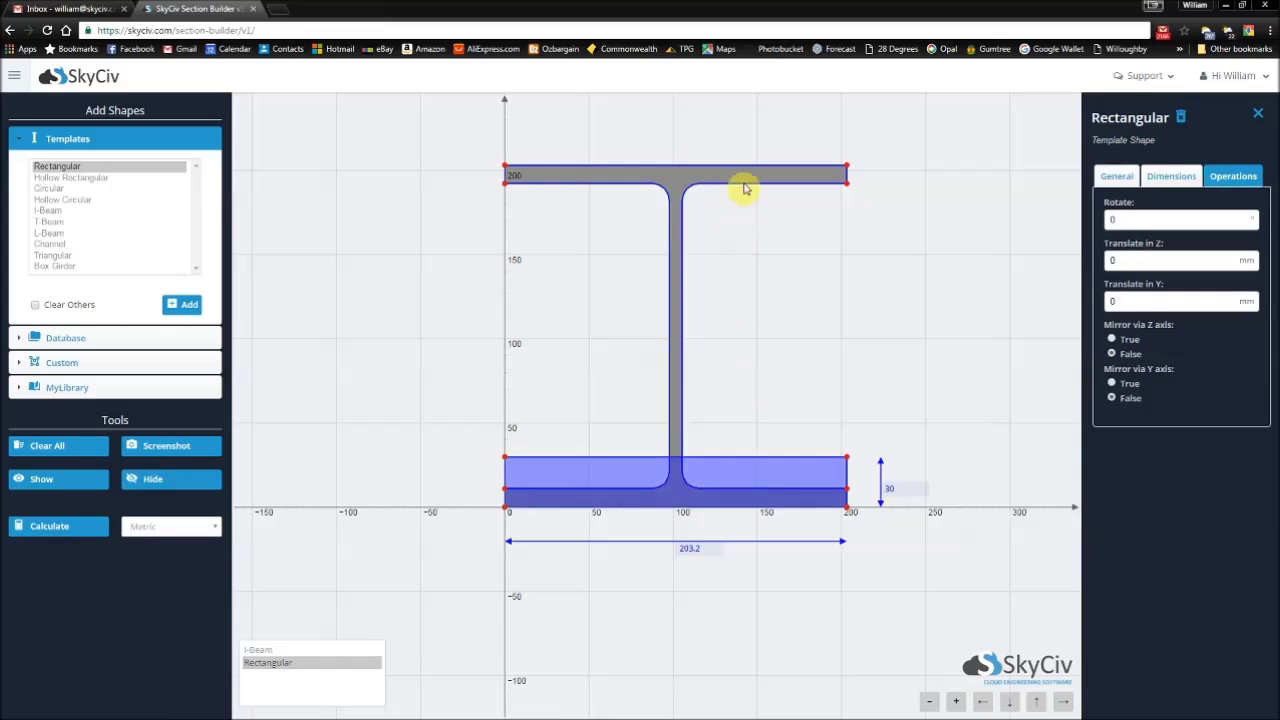
# - Translate the rectangle 203.2 in Y so it rests on the I-beam's top flange
pyautogui.click(677, 179)
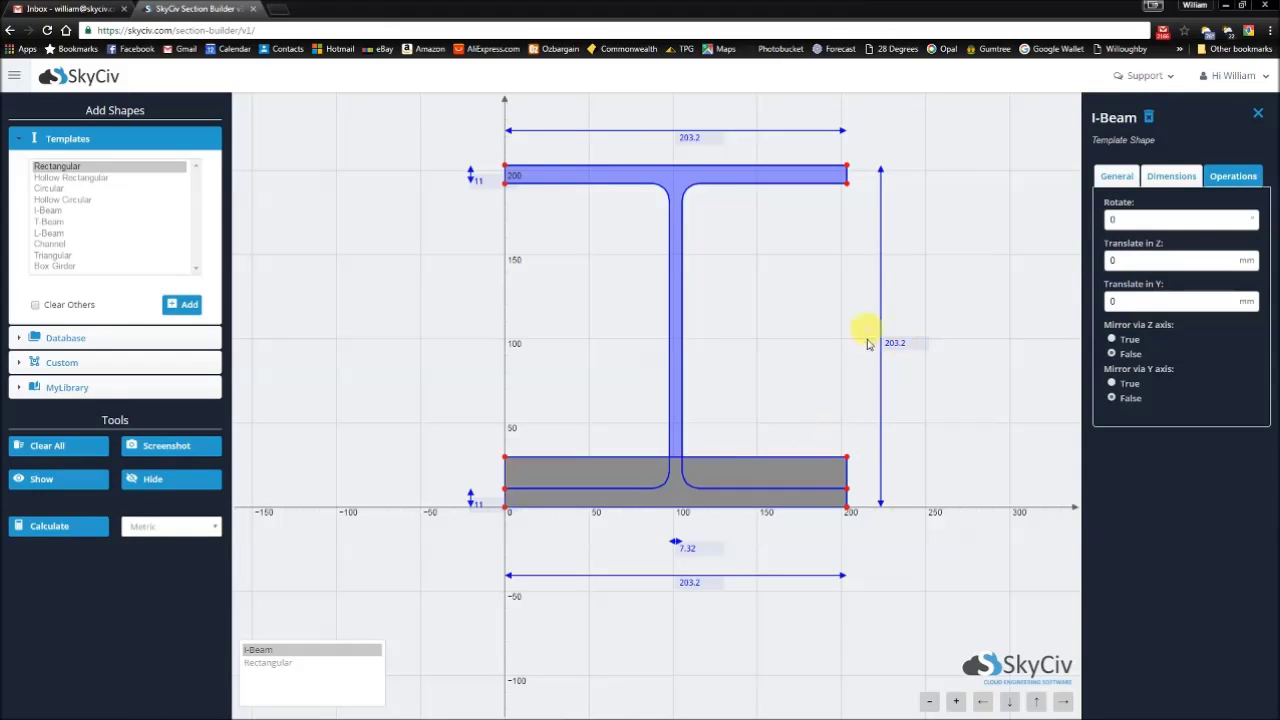
pyautogui.click(792, 483)
pyautogui.click(1147, 304)
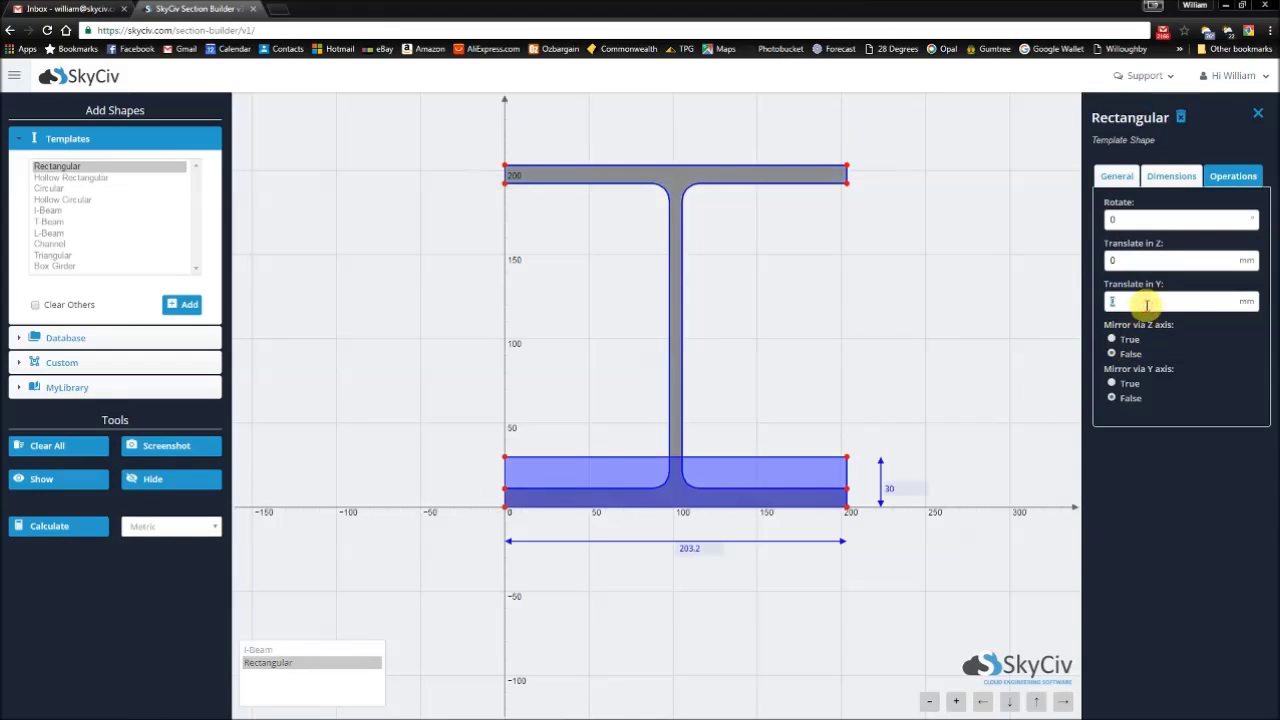
pyautogui.press('Return')
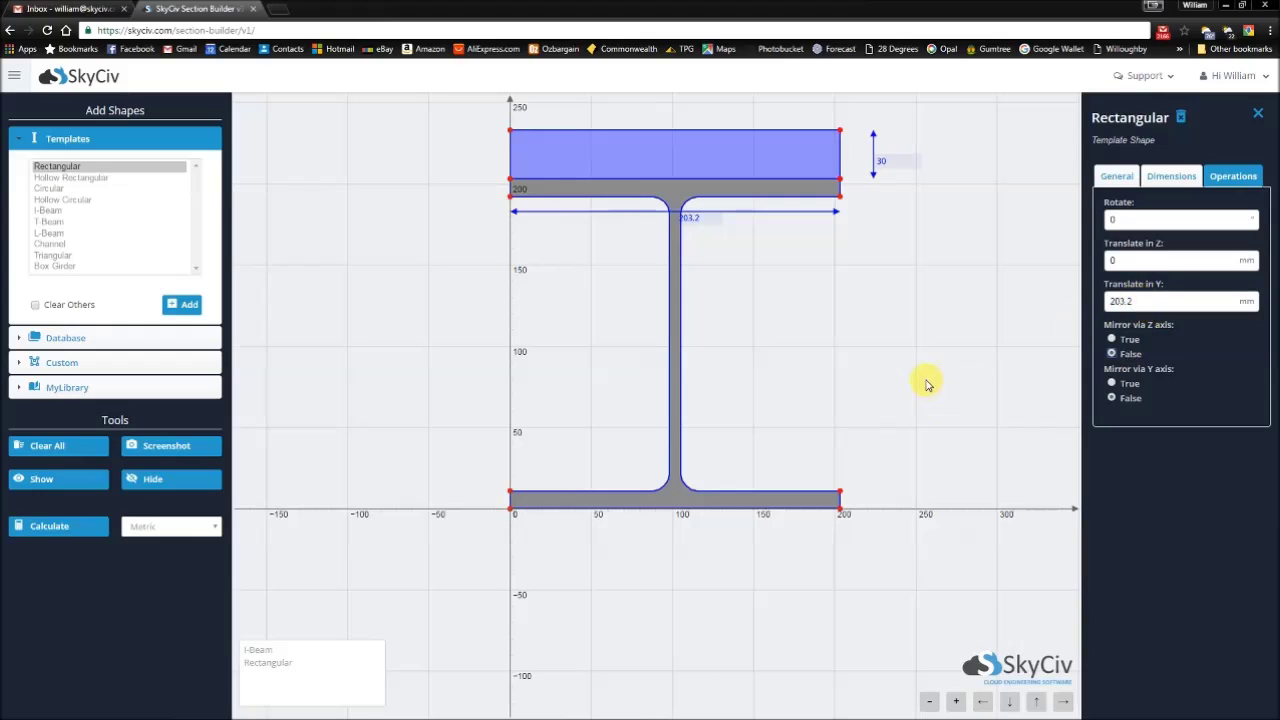
pyautogui.click(1117, 178)
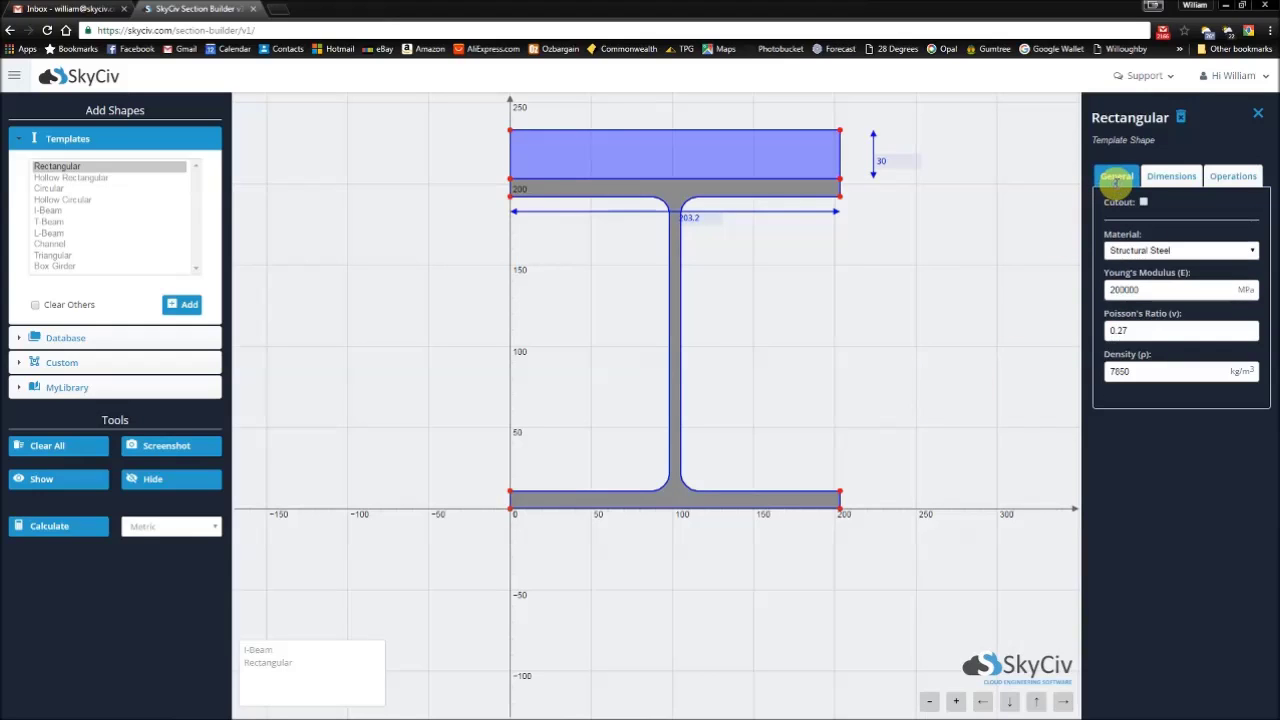
# - Set the top rectangle's material to Concrete (E 17500 MPa, Poisson's ratio 0.2)
pyautogui.click(677, 188)
pyautogui.click(683, 166)
pyautogui.click(677, 195)
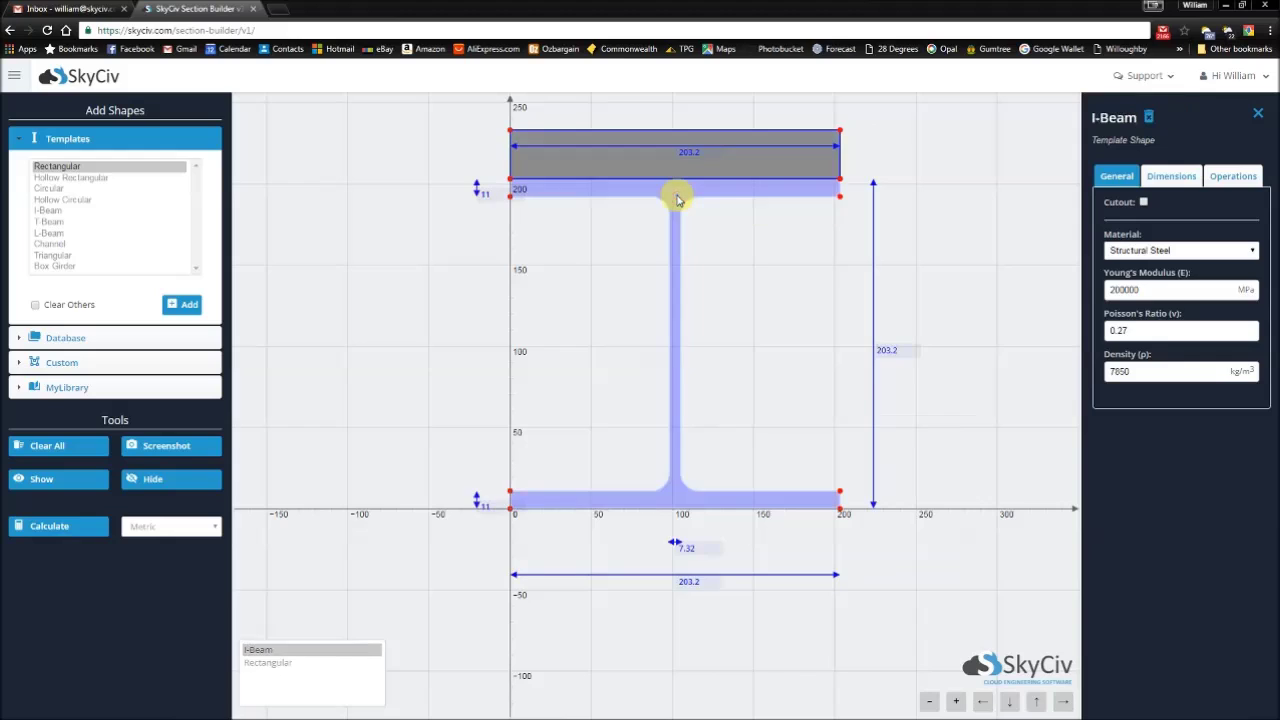
pyautogui.click(686, 166)
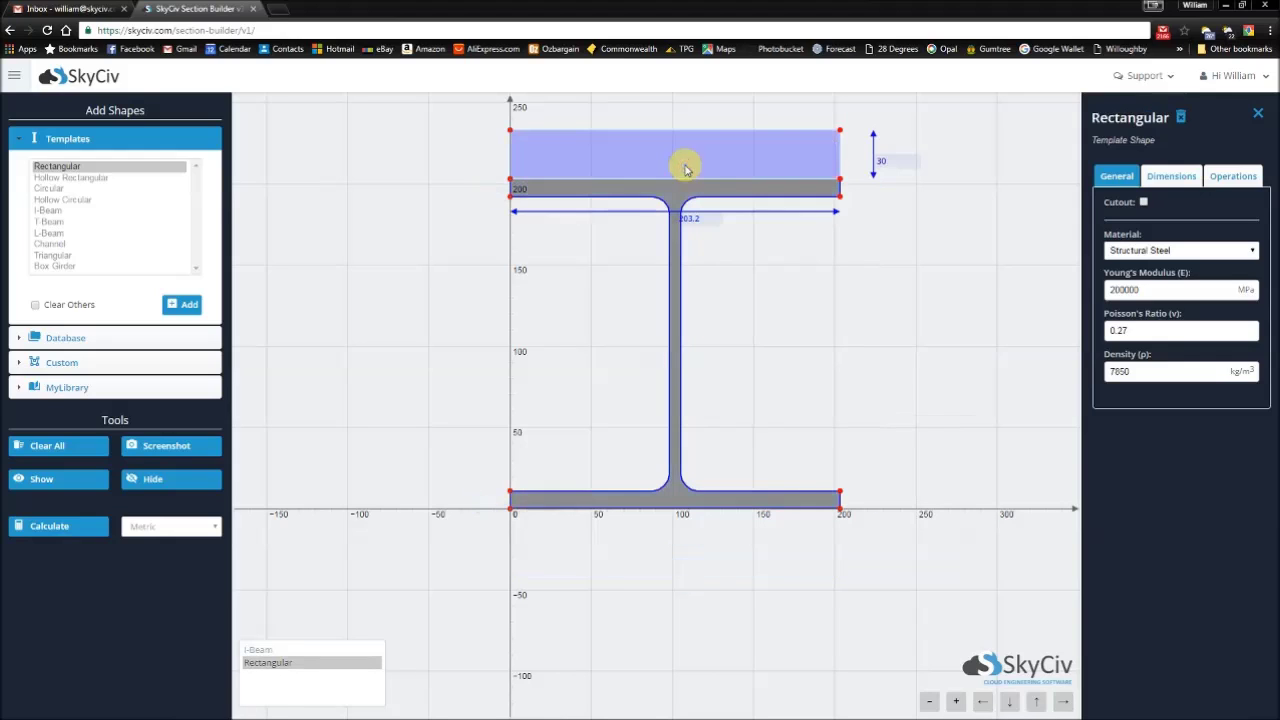
pyautogui.click(1128, 251)
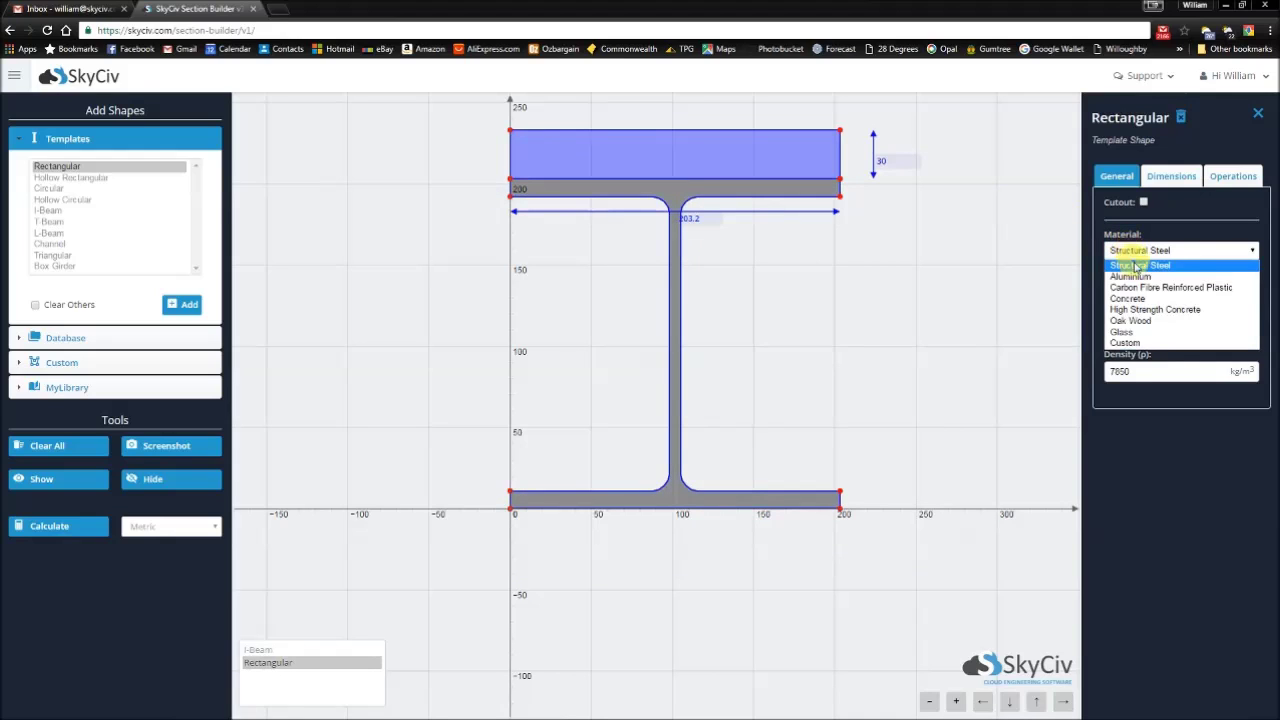
pyautogui.click(1138, 298)
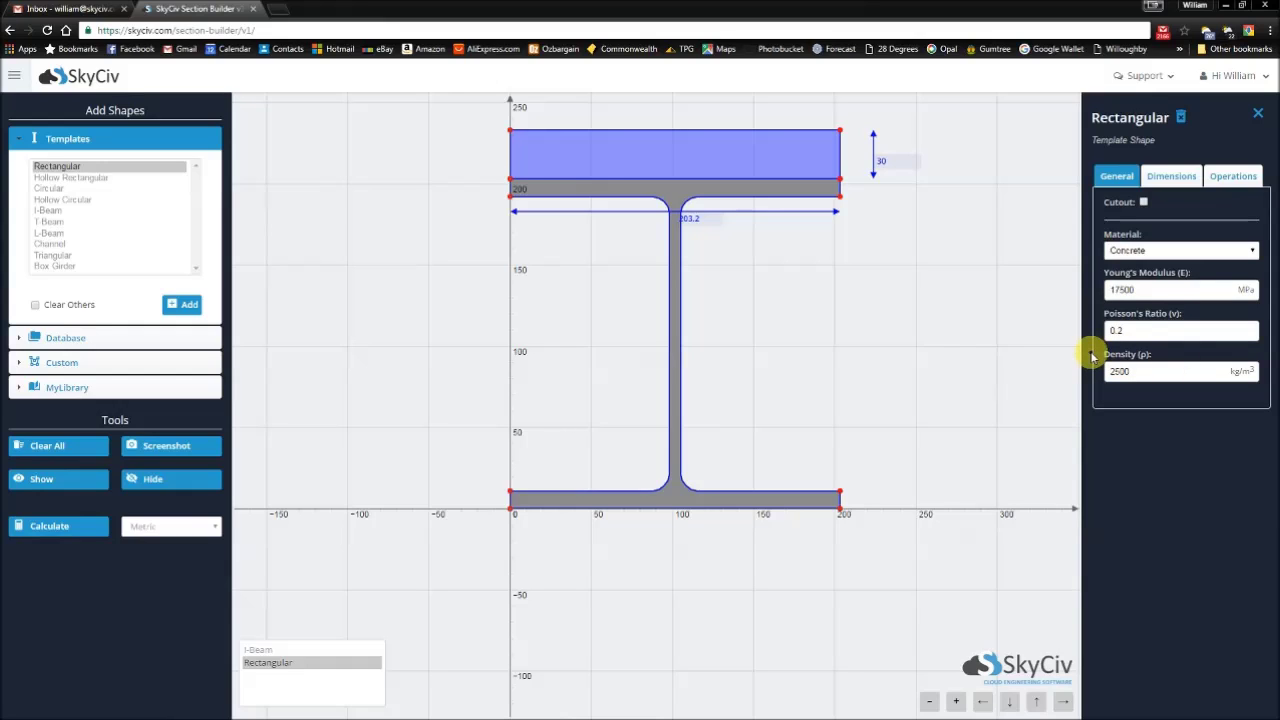
pyautogui.click(683, 191)
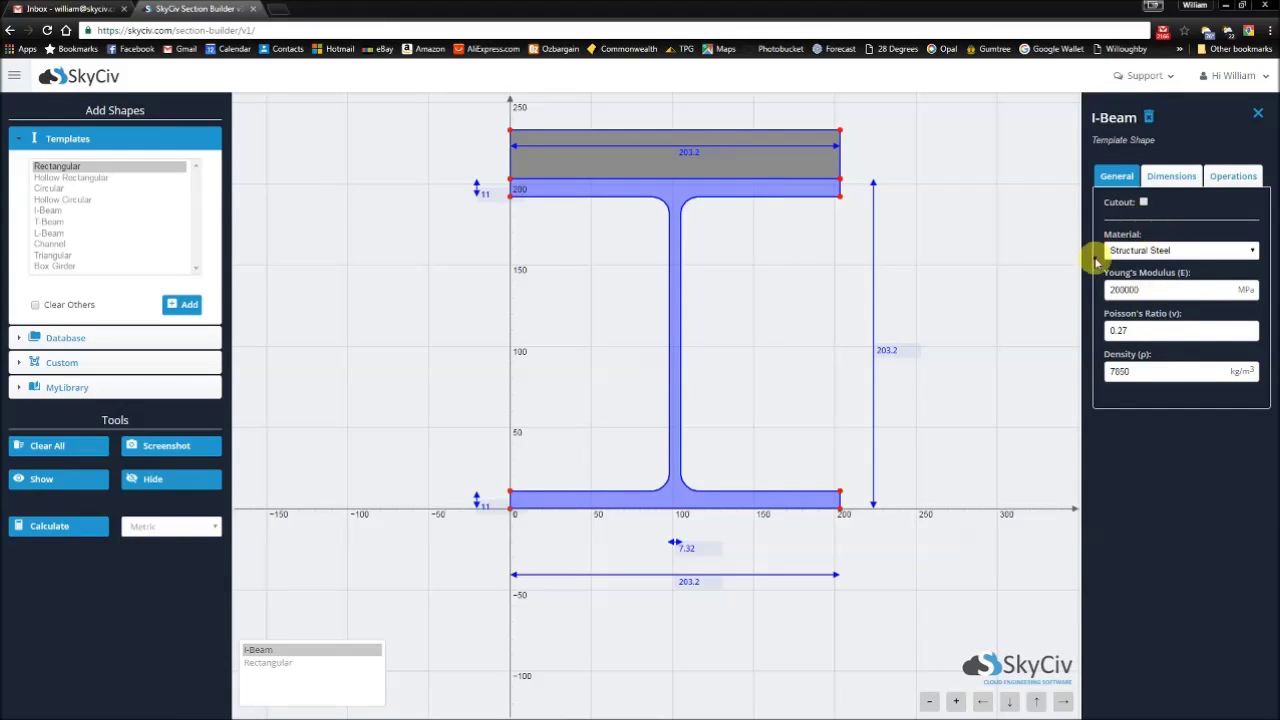
# - Change the I-beam's Young's modulus to 200100 MPa
pyautogui.doubleClick(1160, 289)
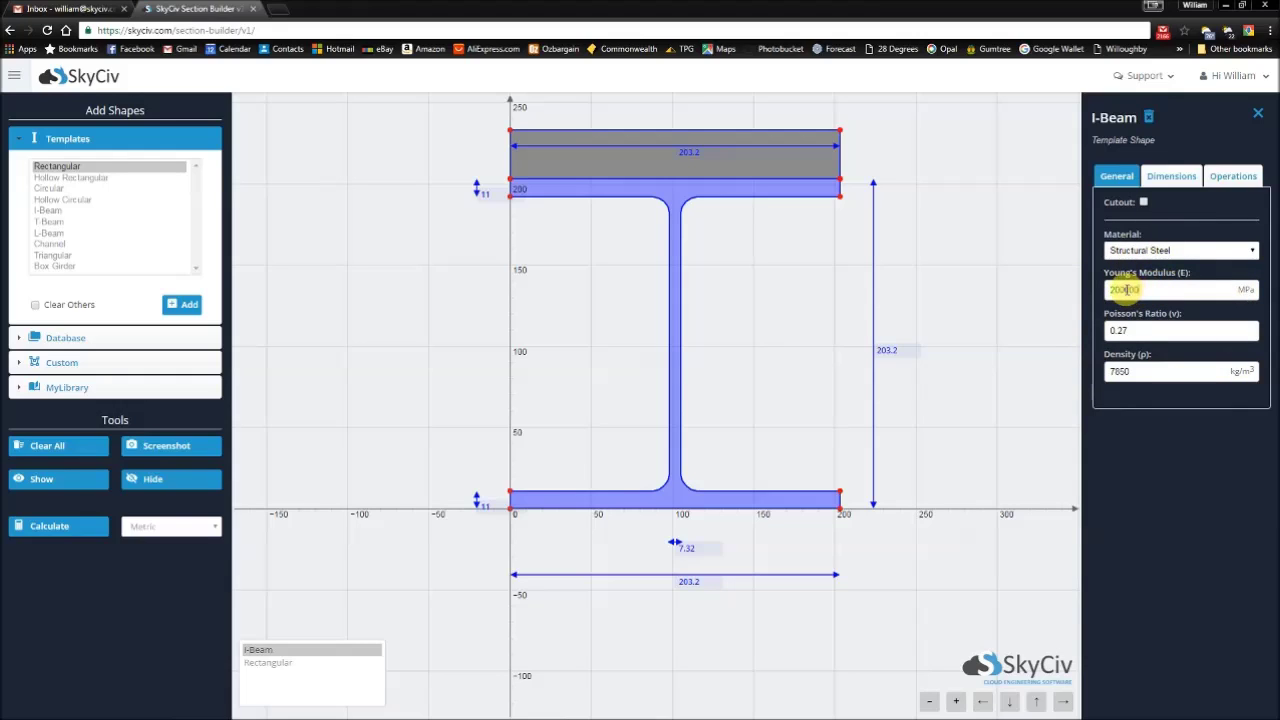
pyautogui.moveTo(1124, 289); pyautogui.dragTo(1230, 292)
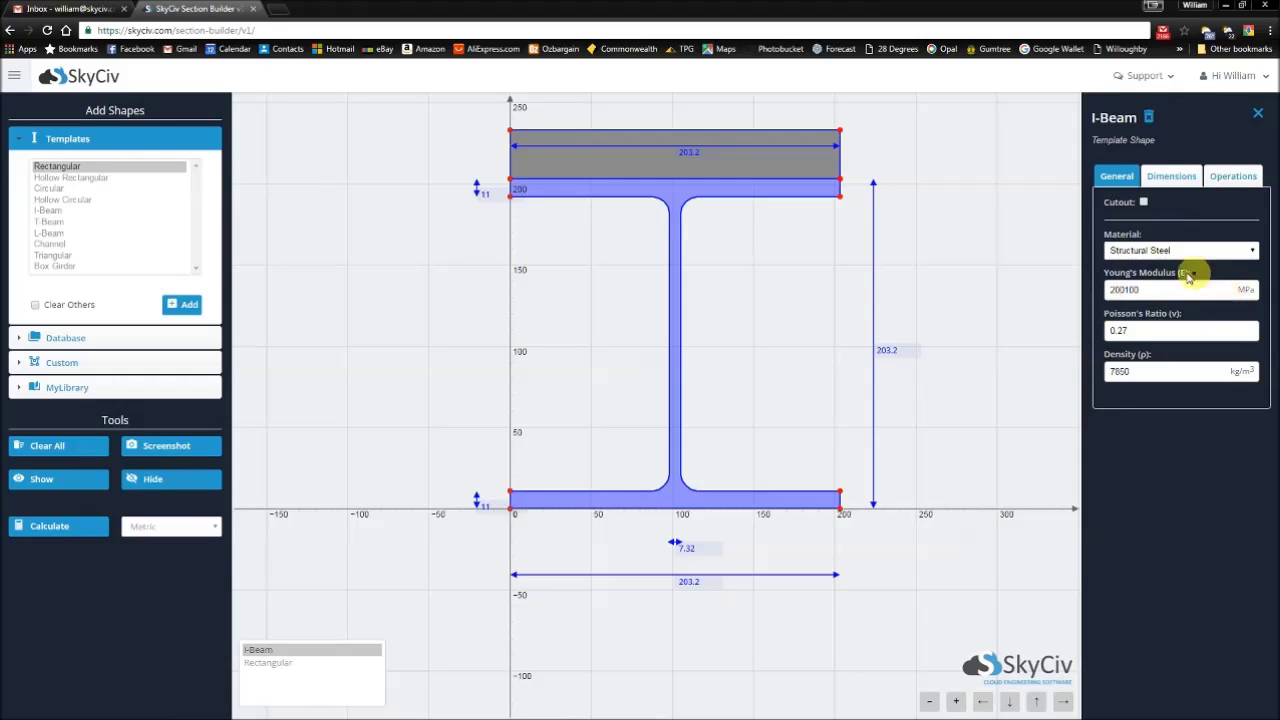
pyautogui.click(1225, 410)
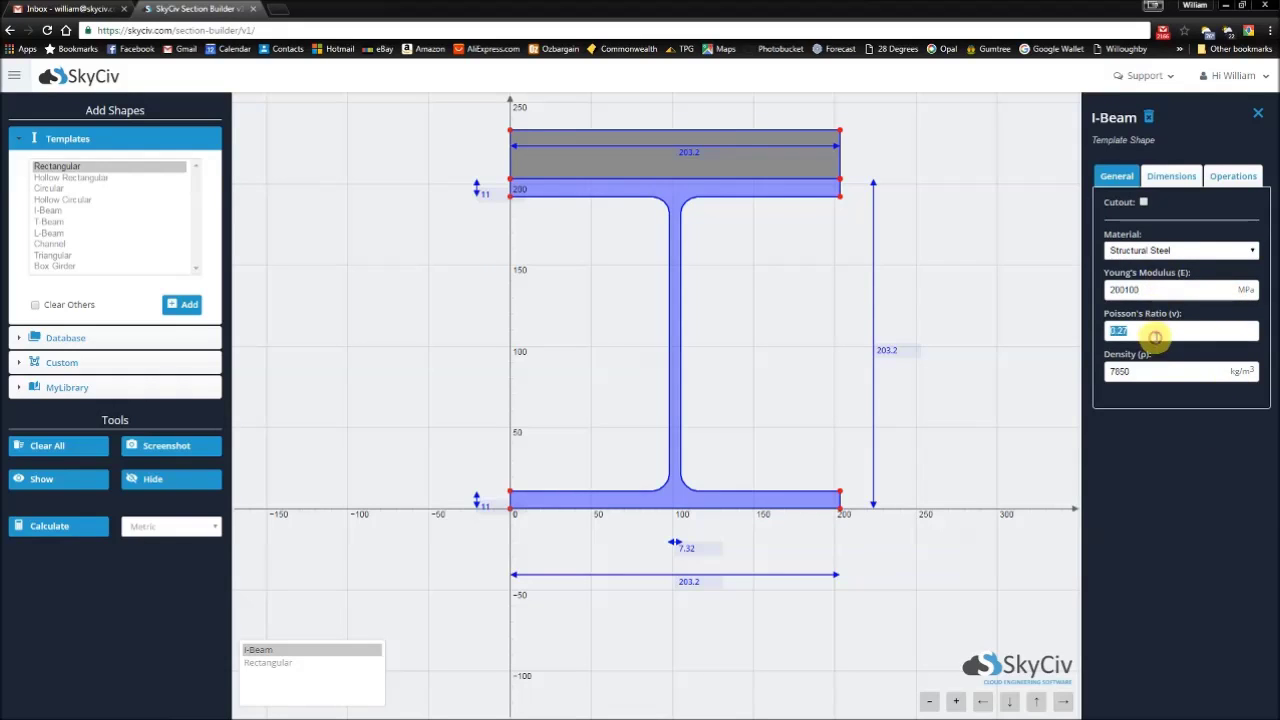
# - Try Aluminium, Concrete and High Strength Concrete on the I-beam, then restore Structural Steel
pyautogui.click(1165, 250)
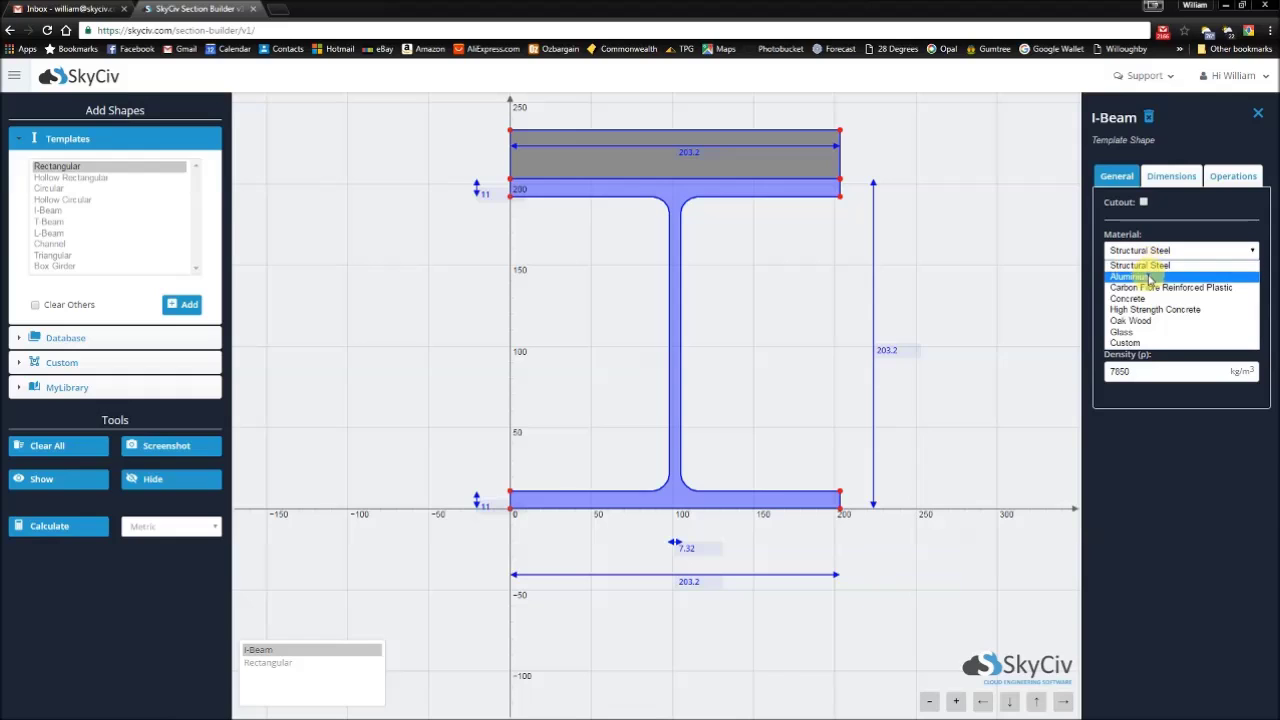
pyautogui.click(1150, 277)
pyautogui.click(1148, 251)
pyautogui.click(1155, 298)
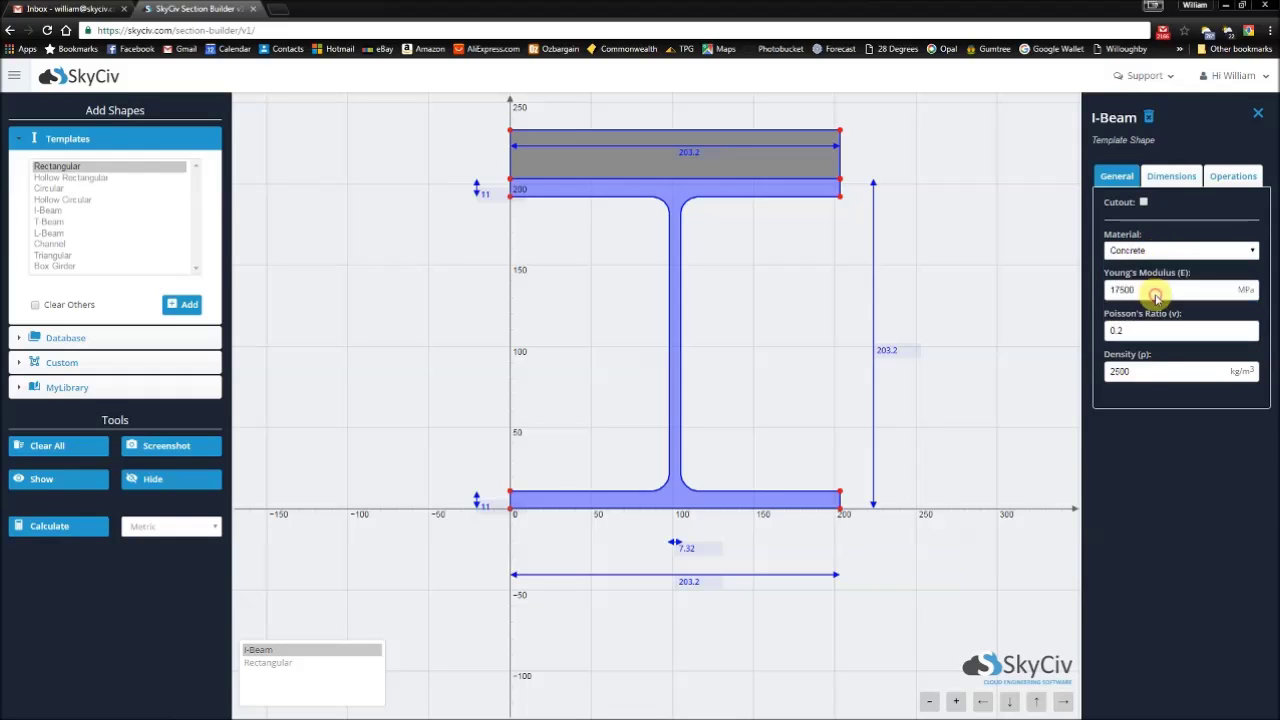
pyautogui.click(1158, 251)
pyautogui.click(1155, 309)
pyautogui.click(1160, 252)
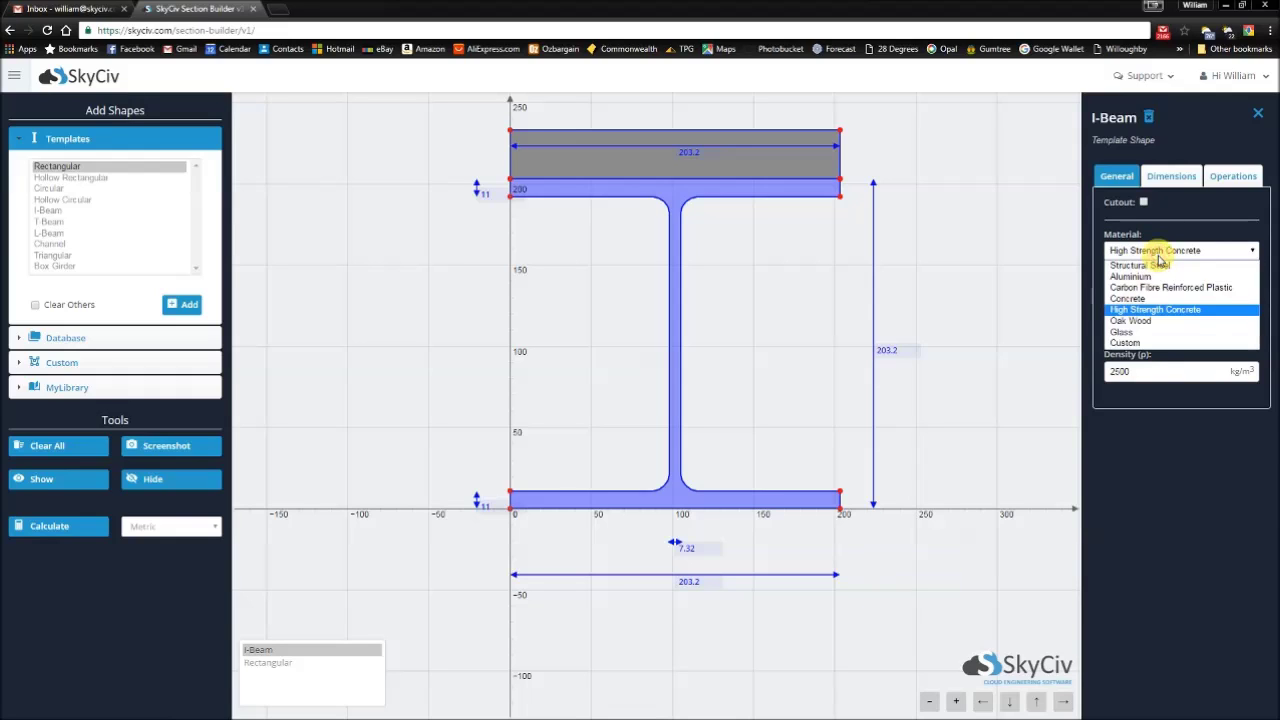
pyautogui.click(1155, 265)
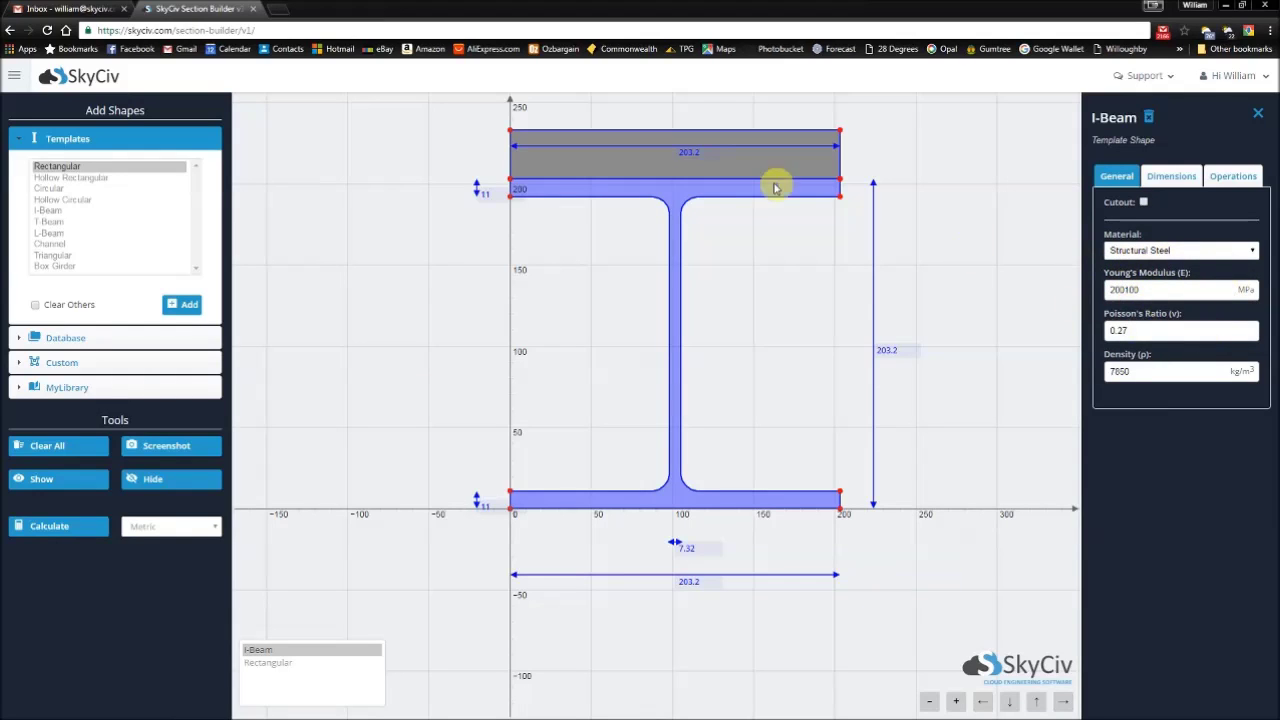
# - Calculate the section properties, solving anyway despite the overlapping geometry warning
pyautogui.click(645, 170)
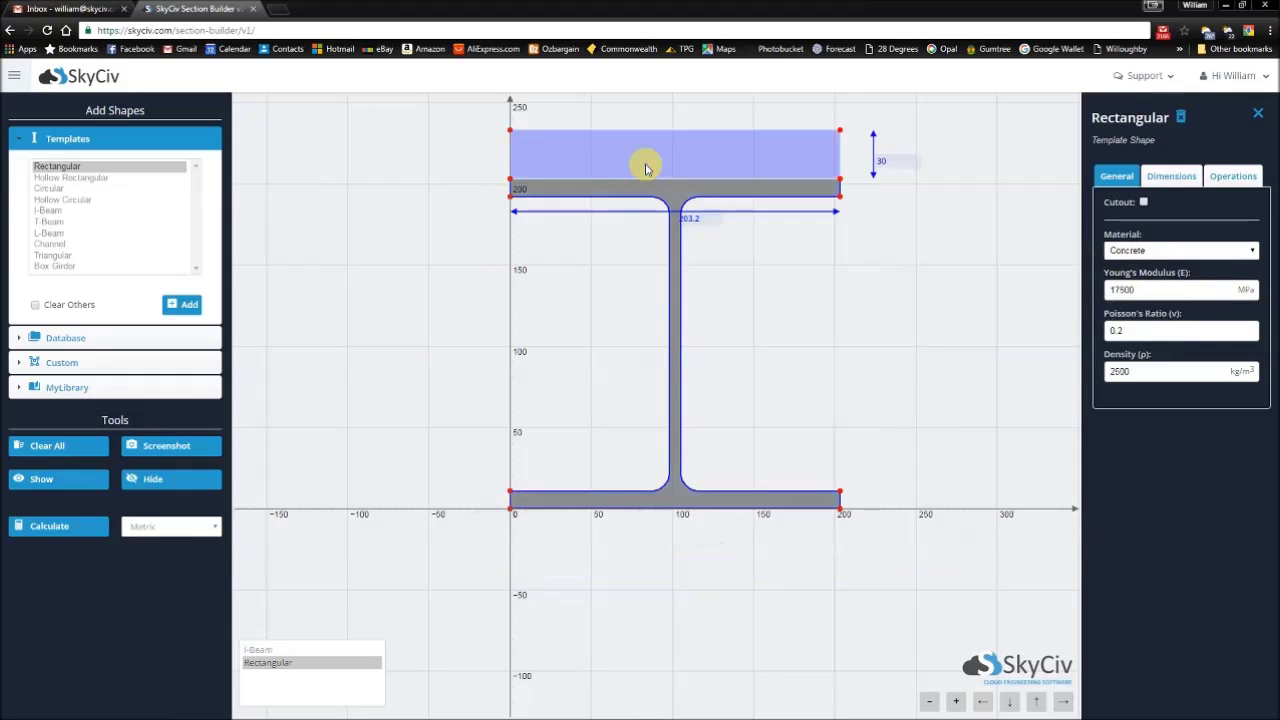
pyautogui.click(675, 202)
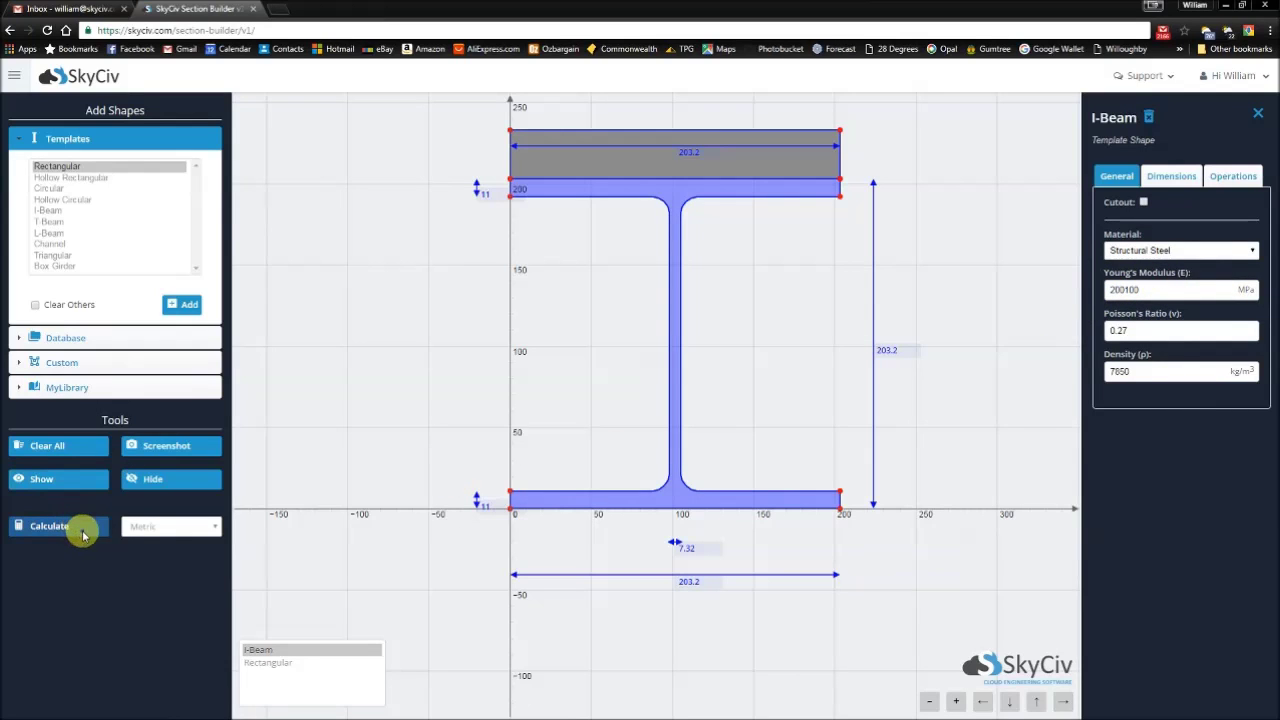
pyautogui.click(84, 536)
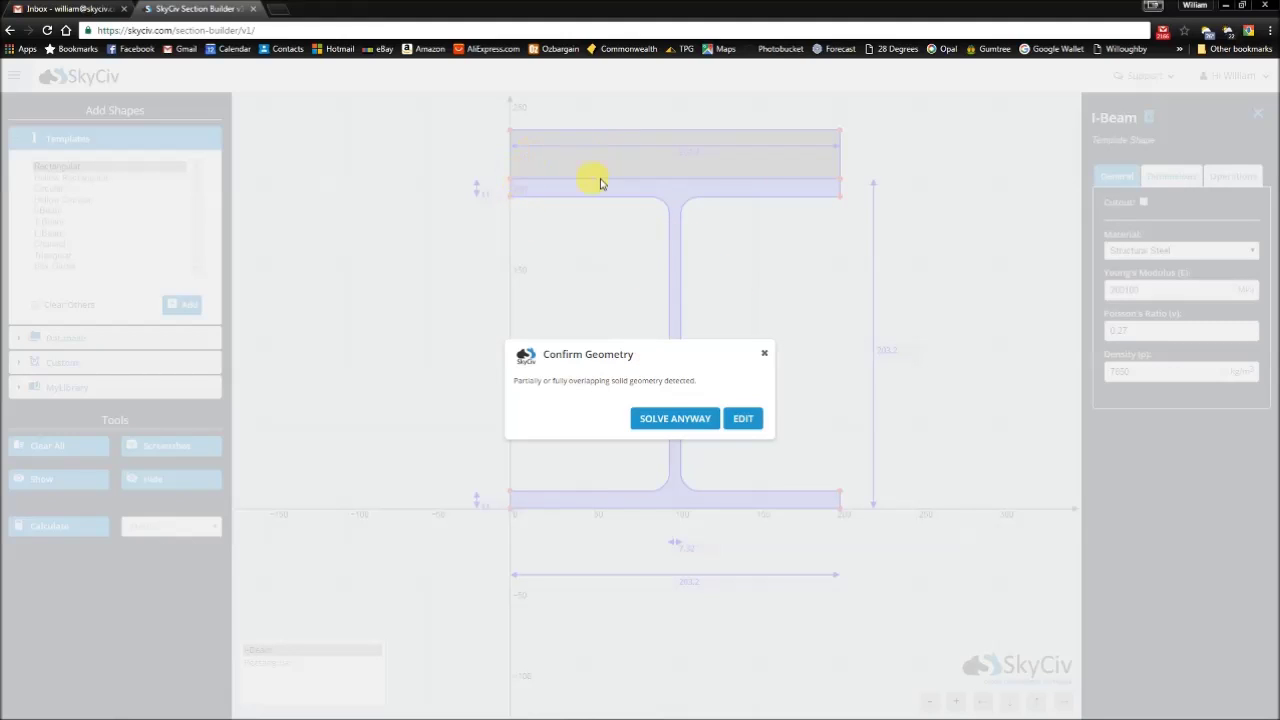
pyautogui.click(652, 418)
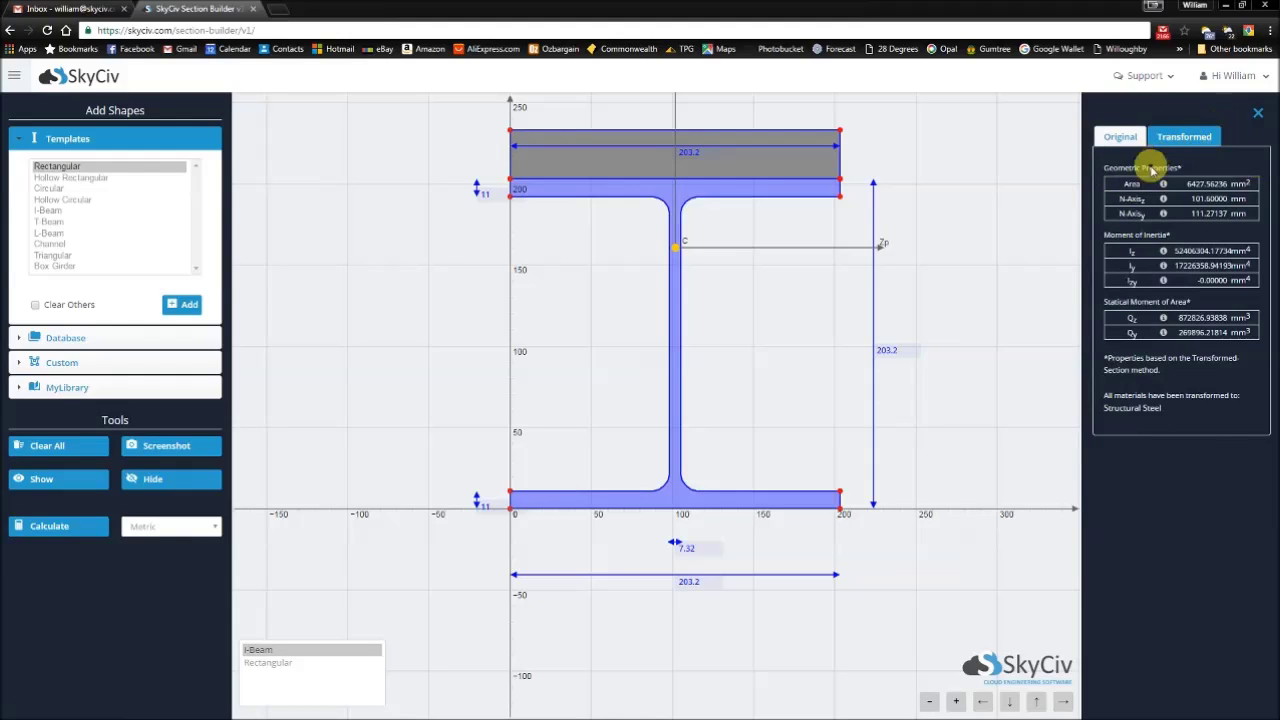
# - Review the Transformed results: area 6427.56 mm², Iy 17226358.94 mm⁴, all referenced to Structural Steel
pyautogui.click(1183, 136)
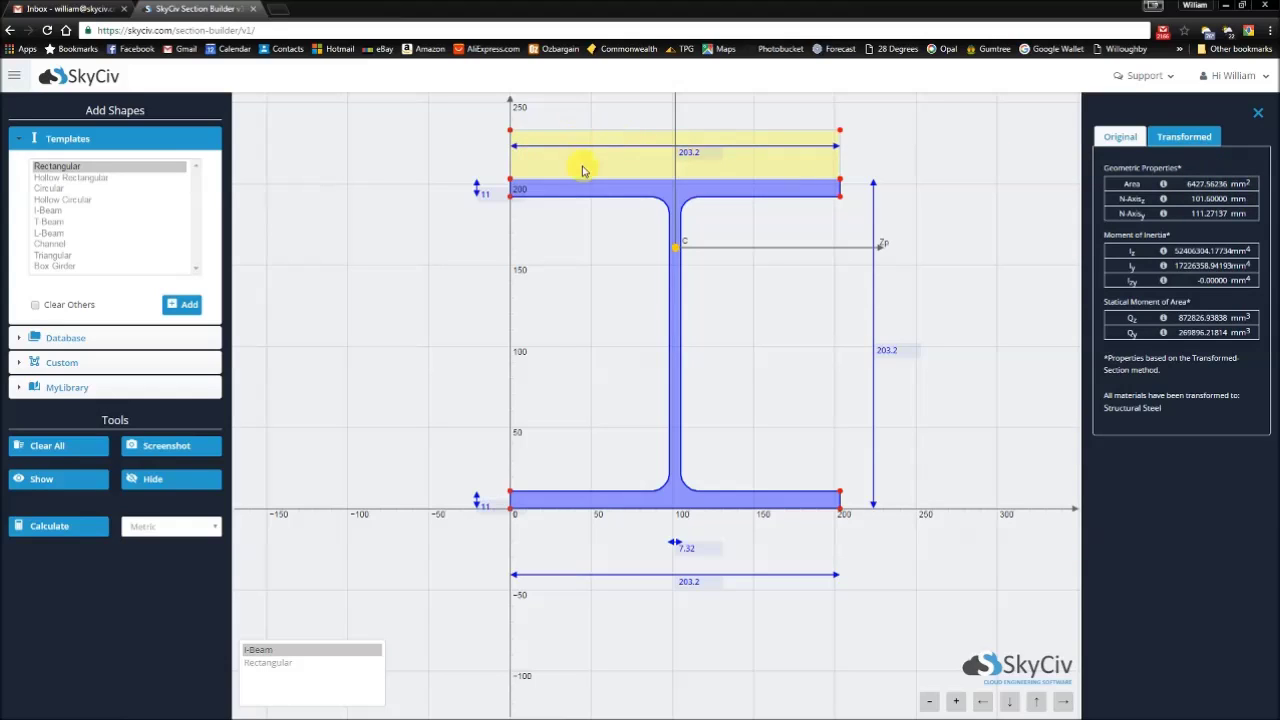
pyautogui.click(640, 128)
pyautogui.click(673, 164)
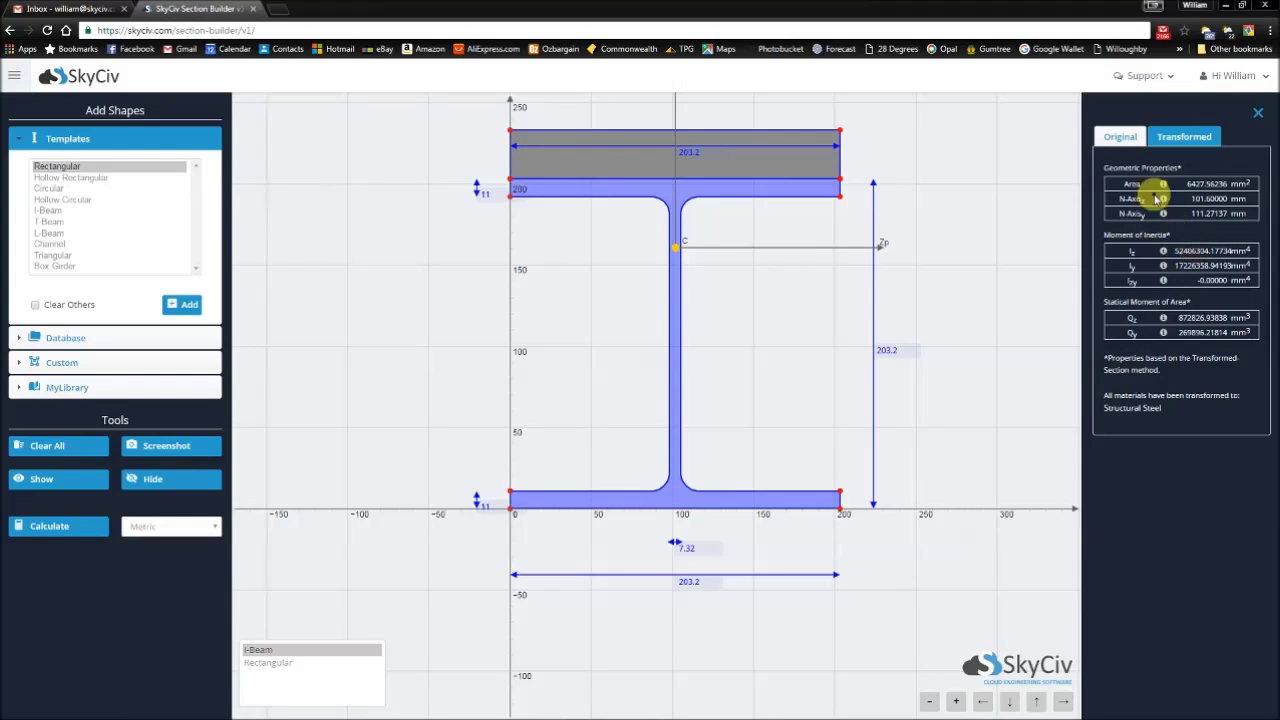
# - Compare Original and Transformed properties, then close the results and reselect the I-beam
pyautogui.click(1122, 145)
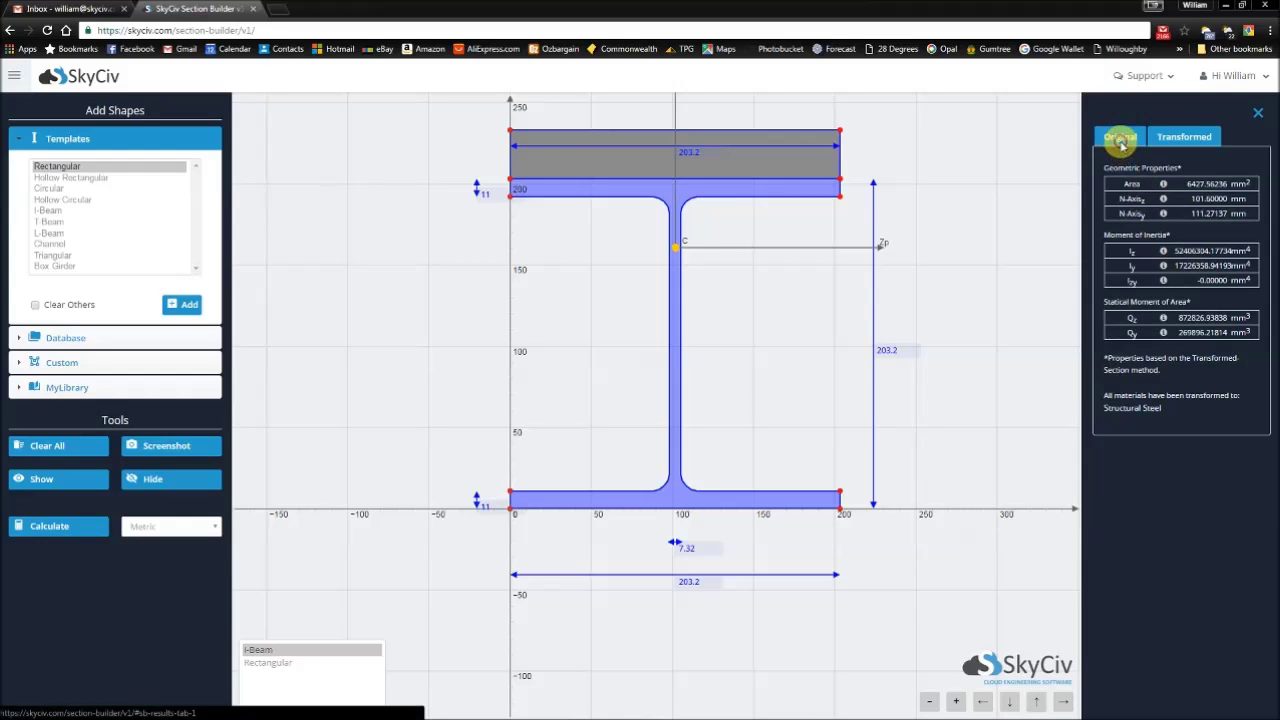
pyautogui.click(1178, 137)
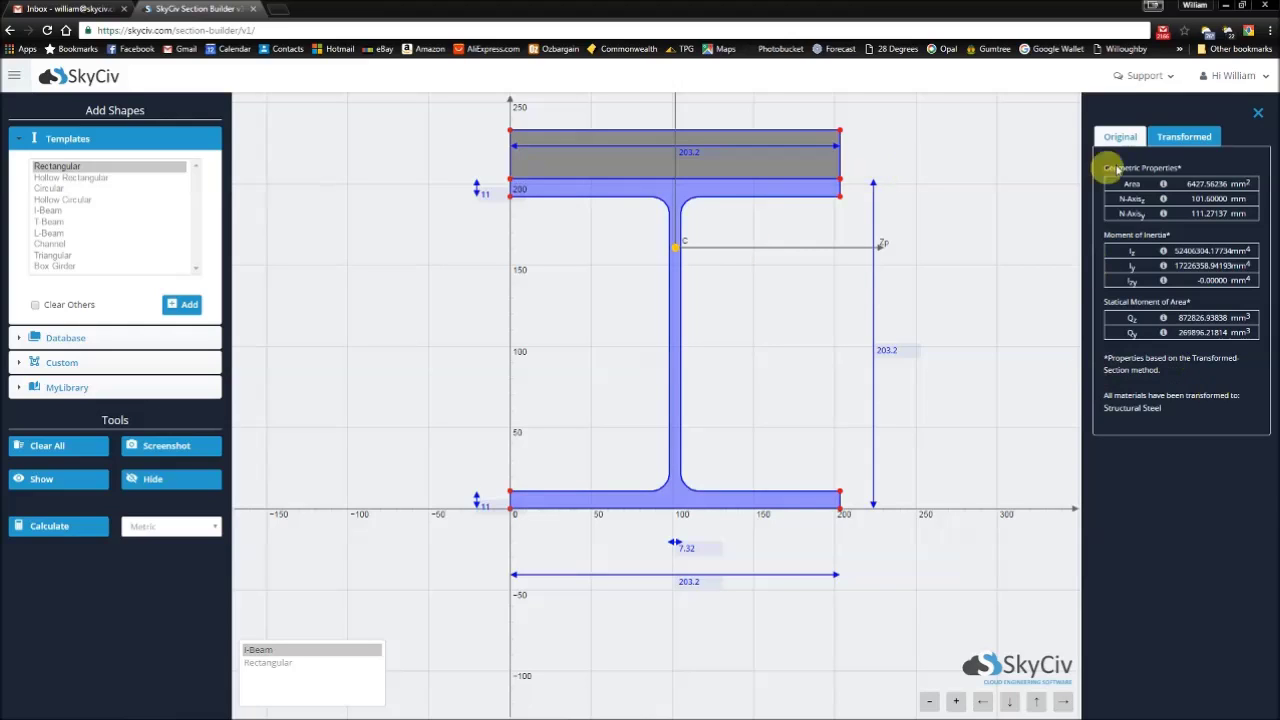
pyautogui.click(1120, 136)
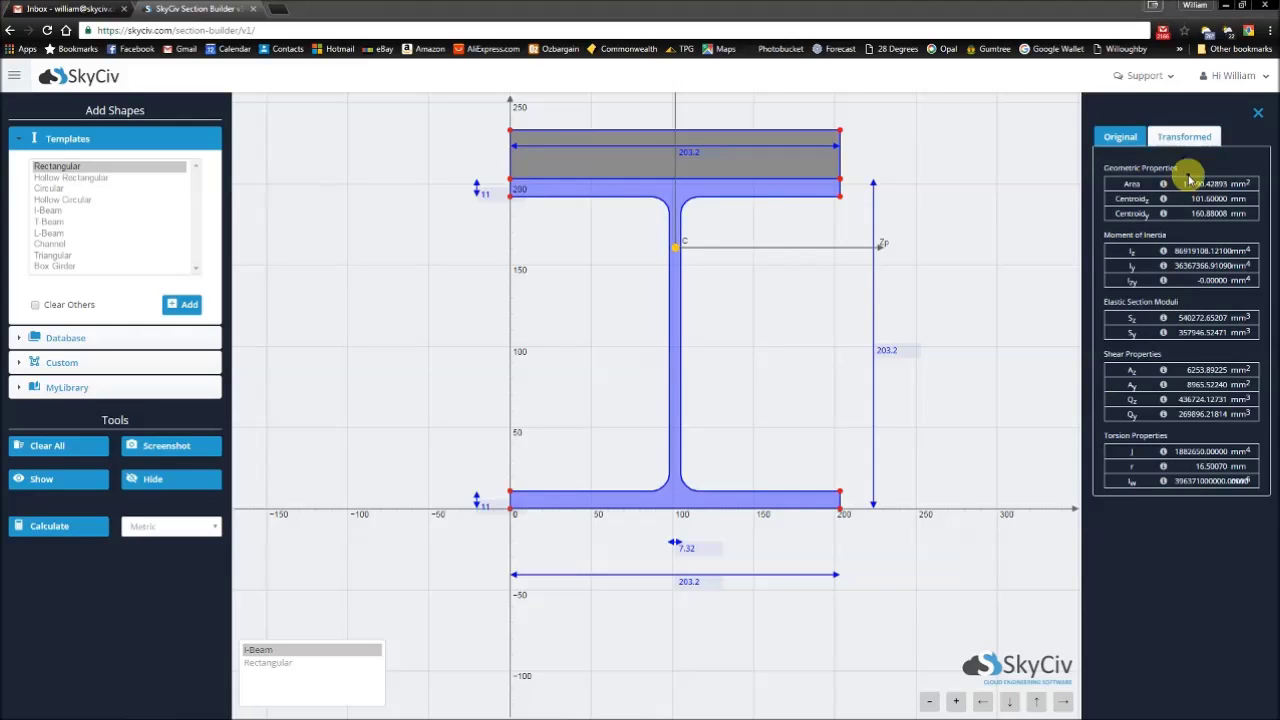
pyautogui.click(1184, 137)
pyautogui.click(1124, 136)
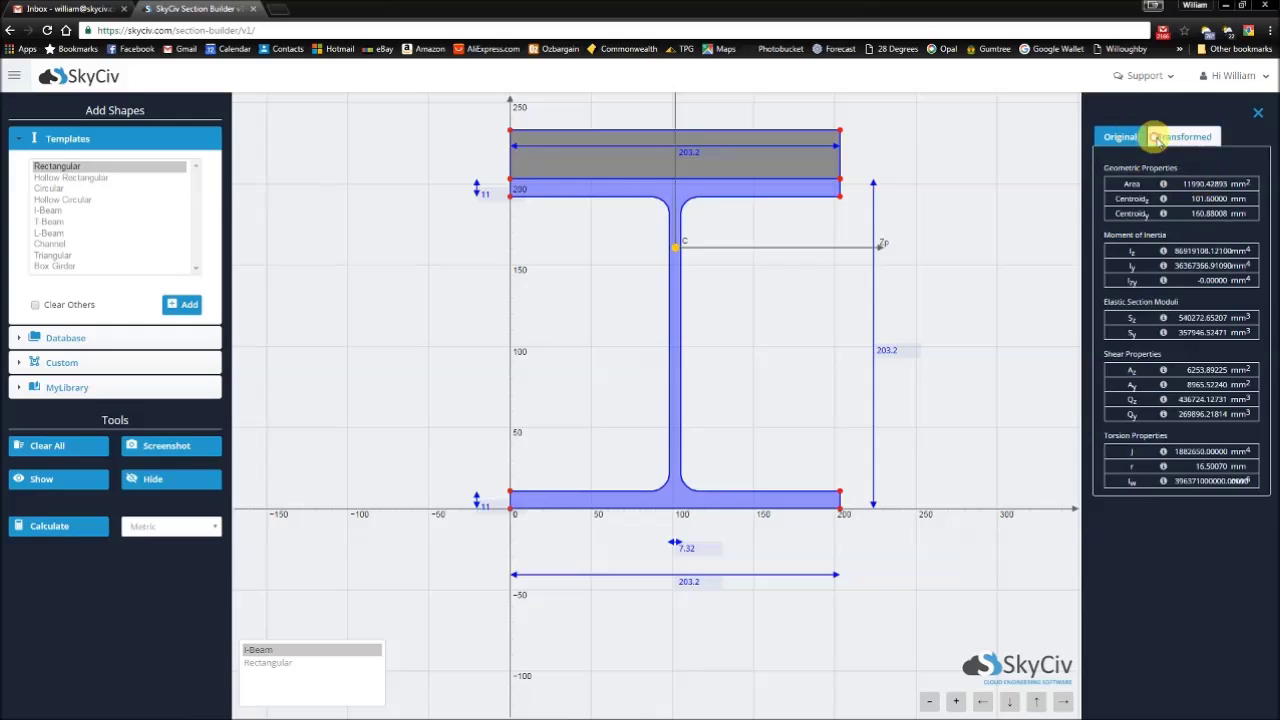
pyautogui.click(1184, 139)
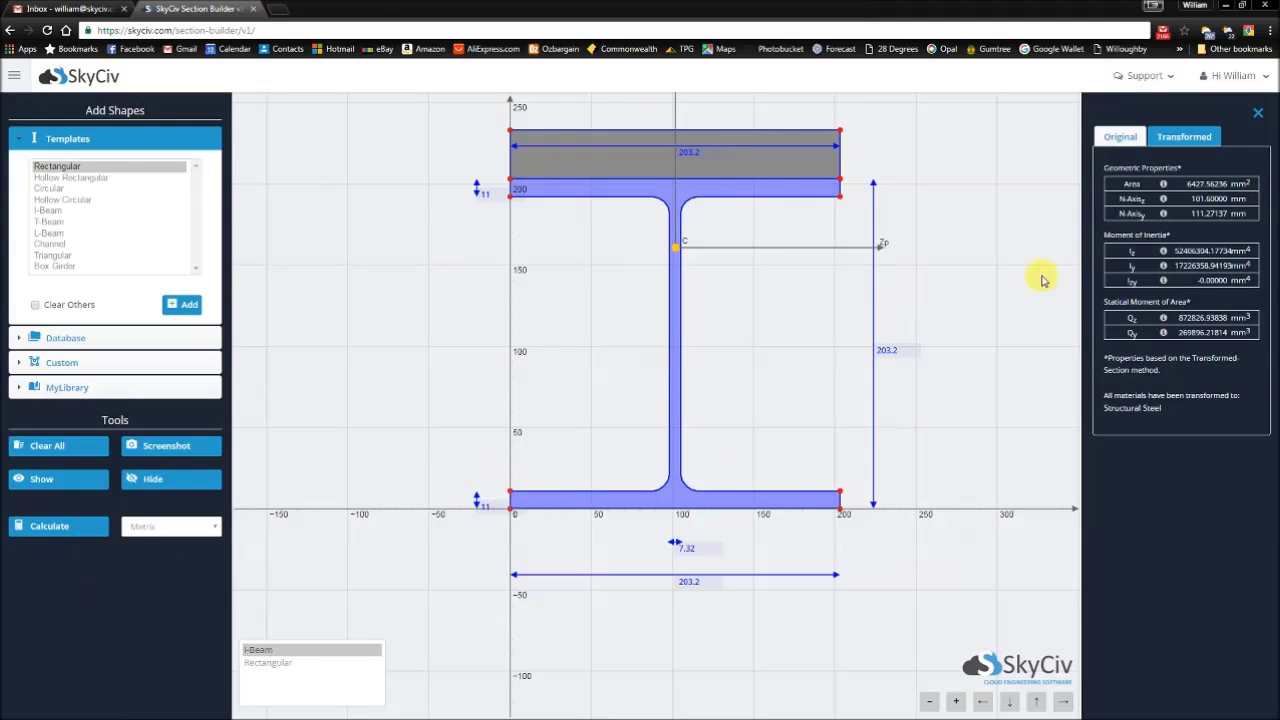
pyautogui.click(1134, 139)
pyautogui.click(1257, 113)
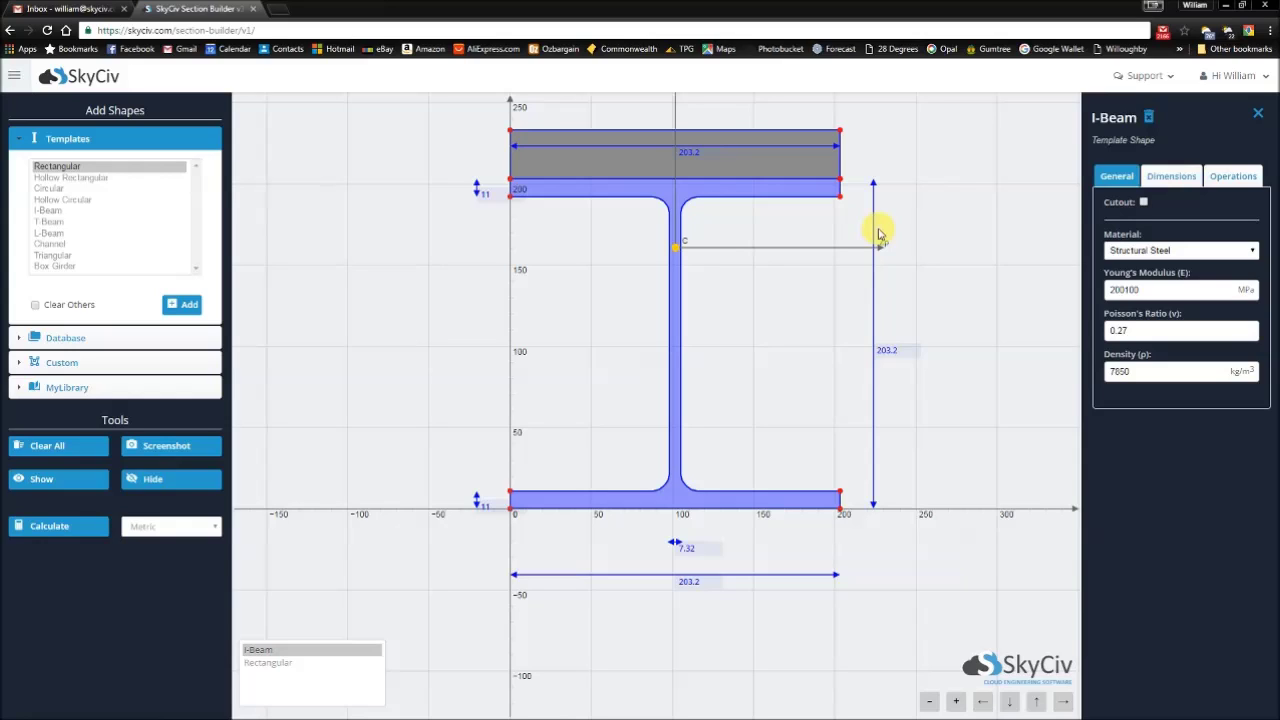
pyautogui.click(676, 242)
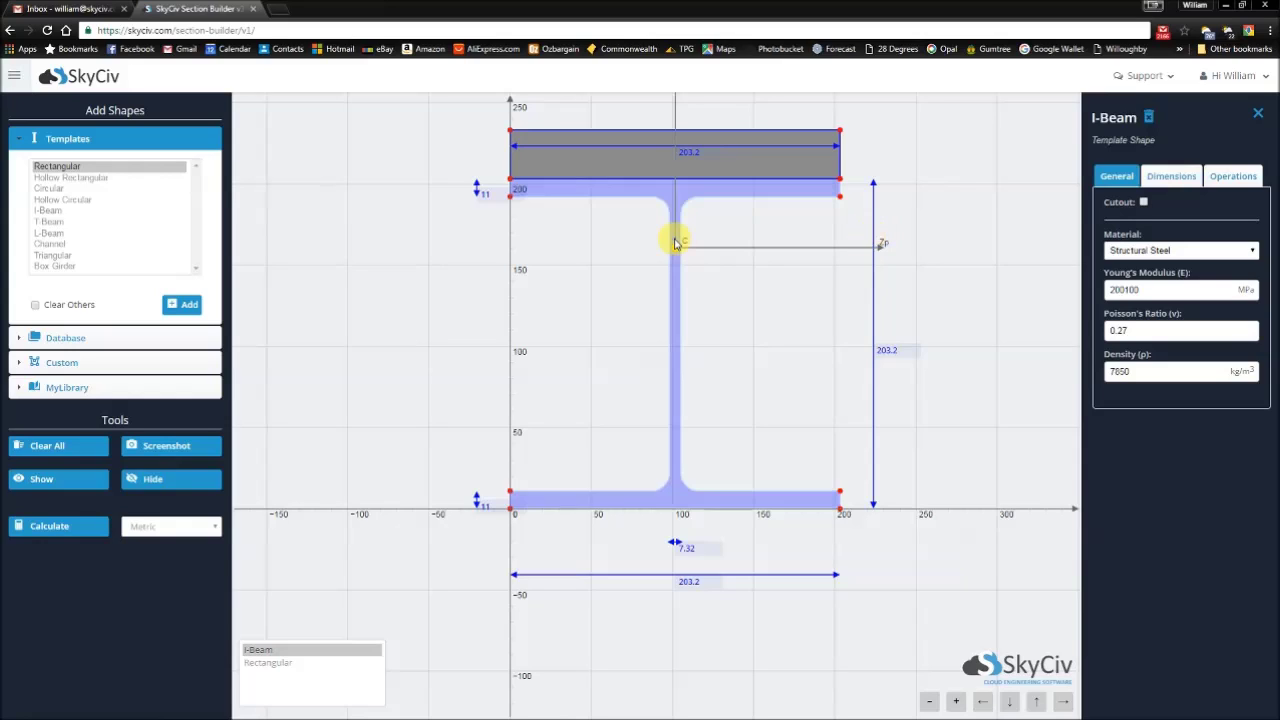